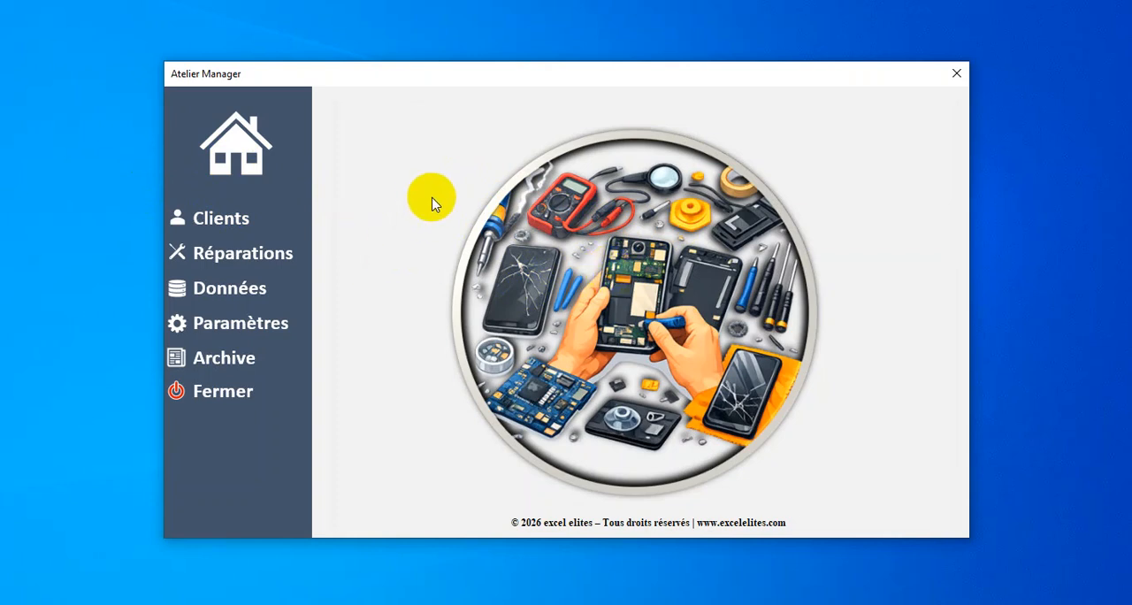
Step: Look through the clients, repairs, settings and archive sections, including the available currencies, and return to the home page
left_click(282, 284)
left_click(234, 219)
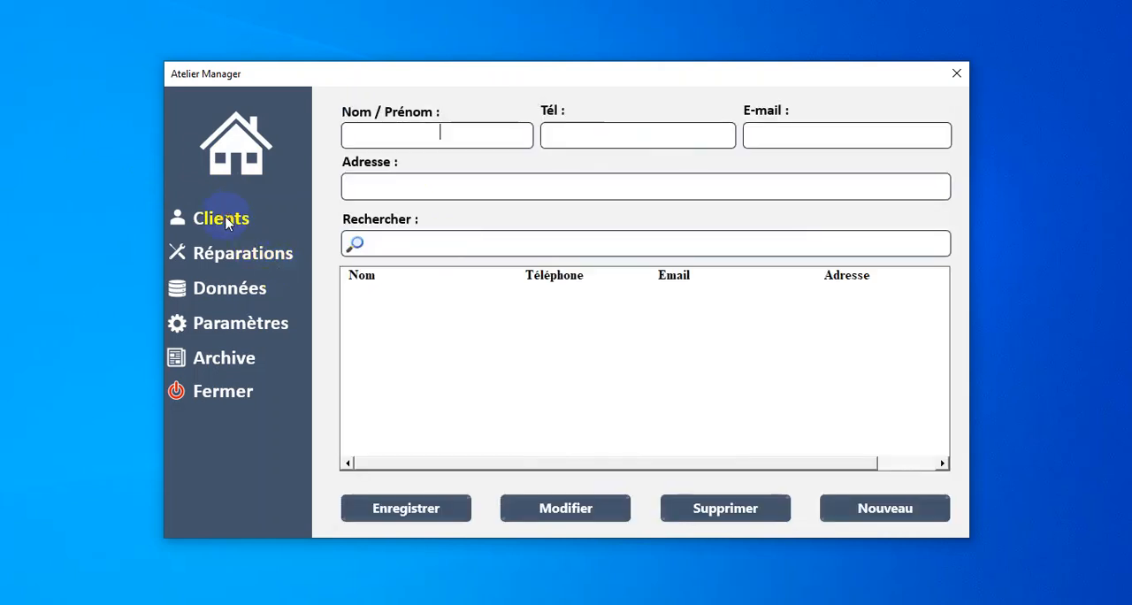
left_click(291, 253)
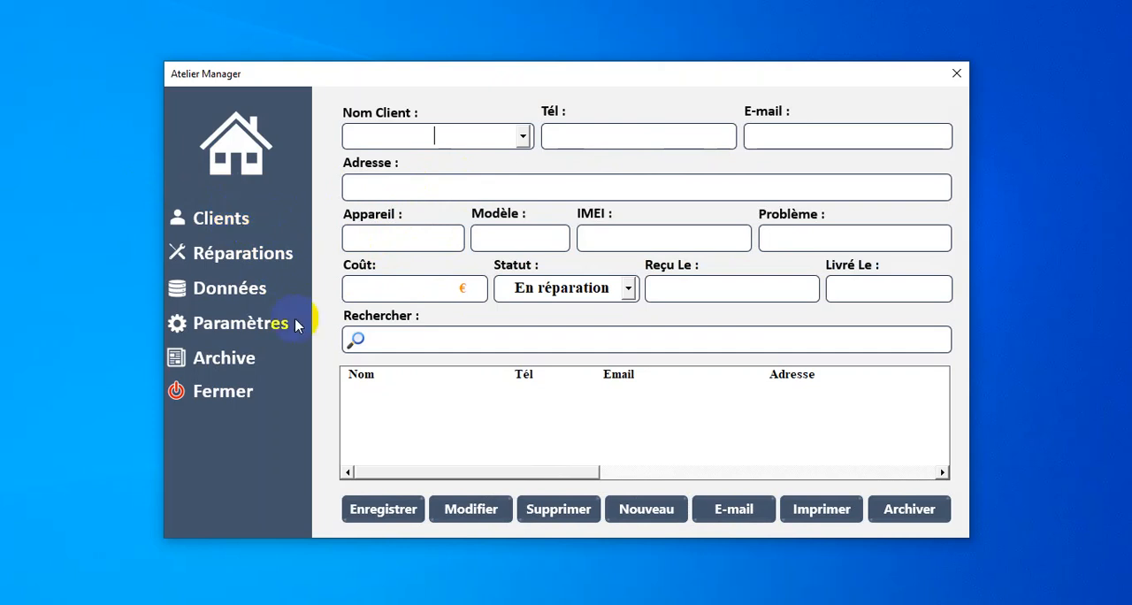
left_click(252, 334)
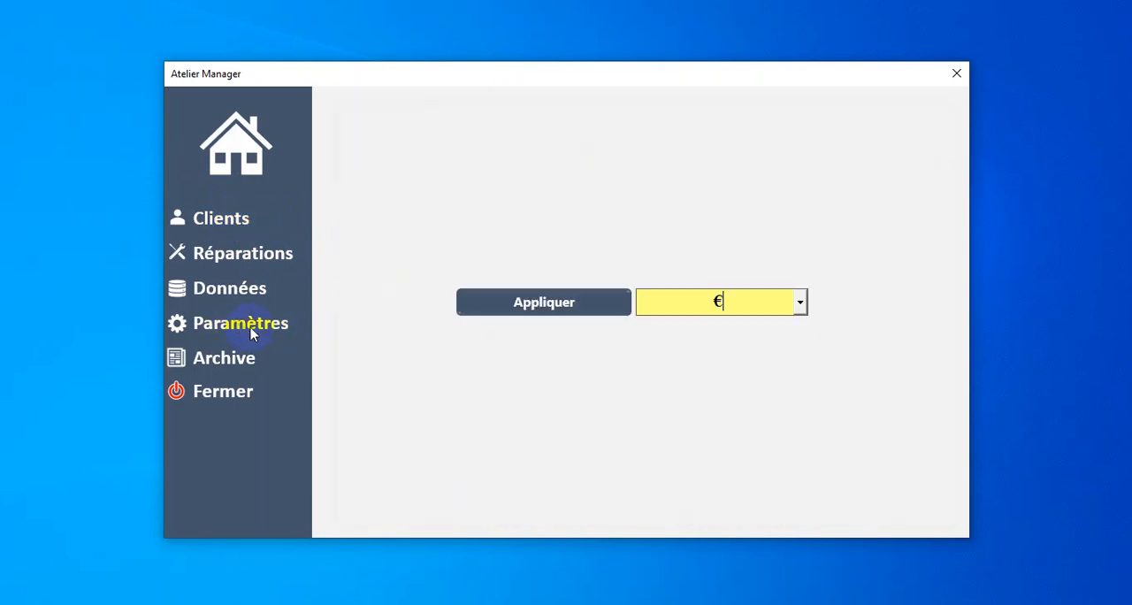
left_click(800, 303)
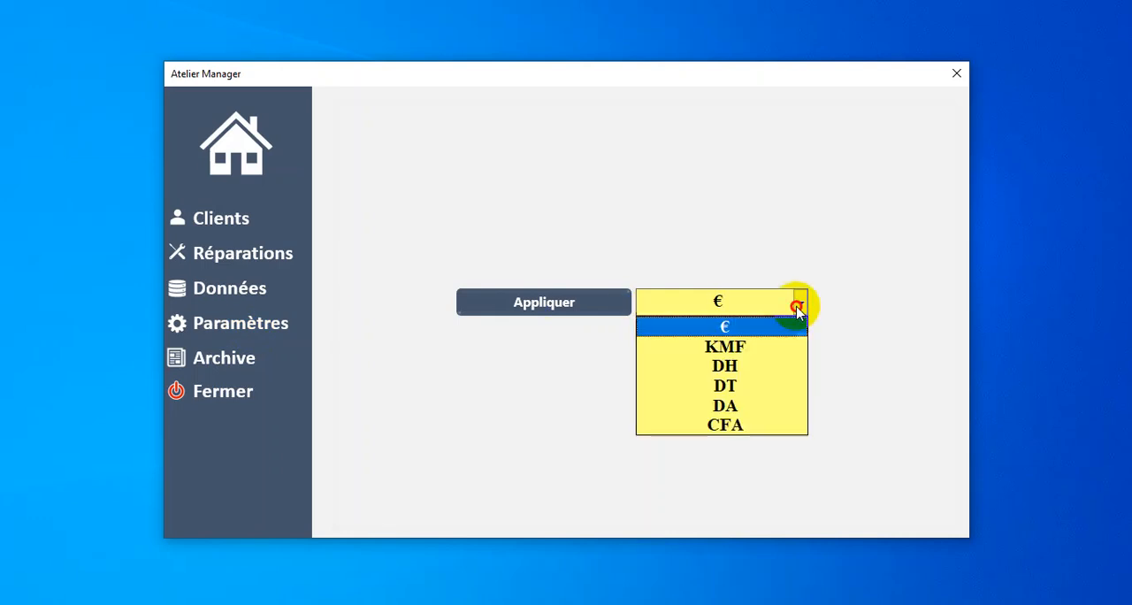
left_click(800, 303)
left_click(800, 305)
left_click(768, 261)
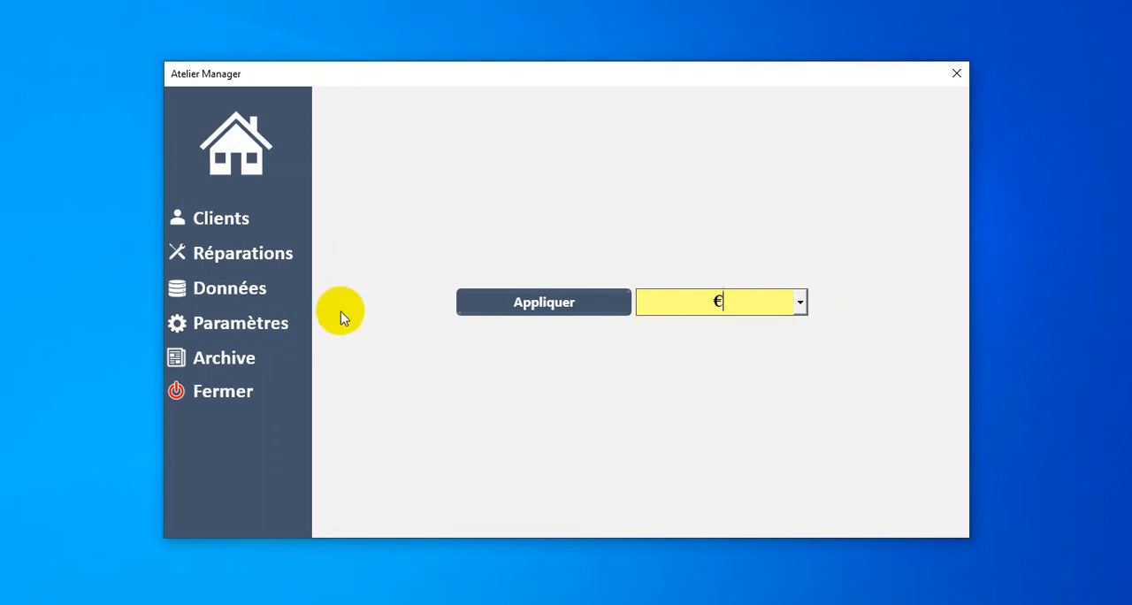
left_click(244, 364)
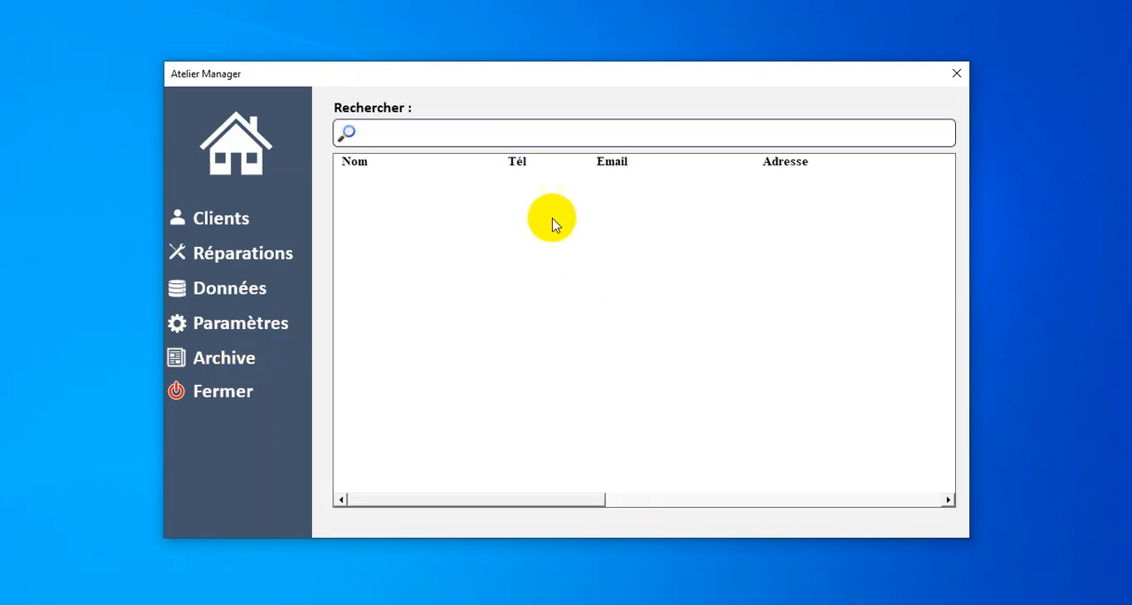
left_click(248, 153)
Step: Start a client record in the clients section with the client's full name and phone number
left_click(236, 223)
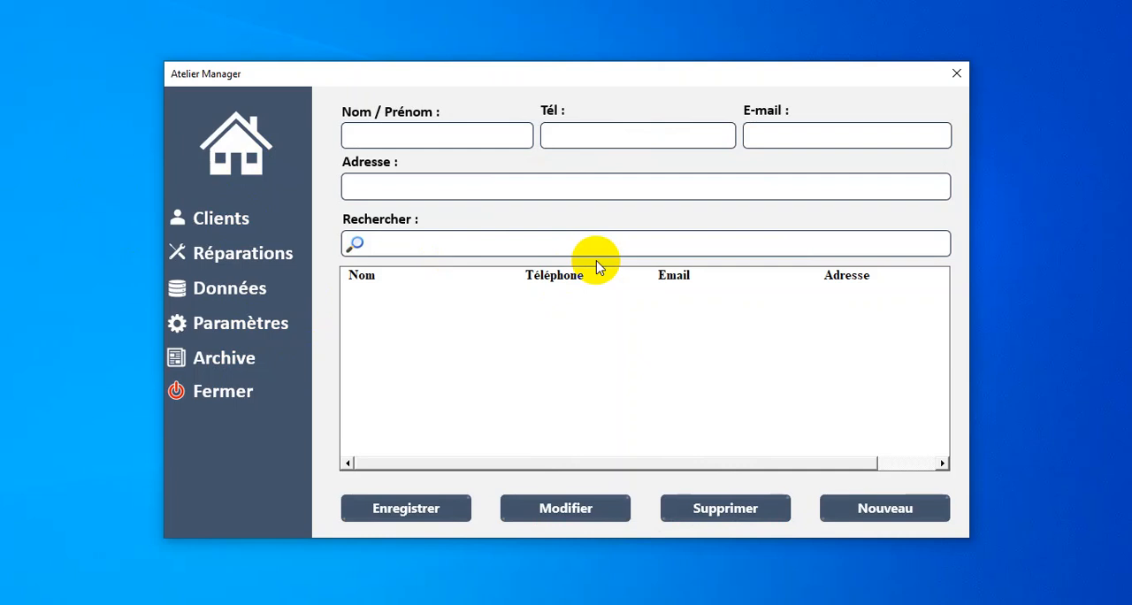
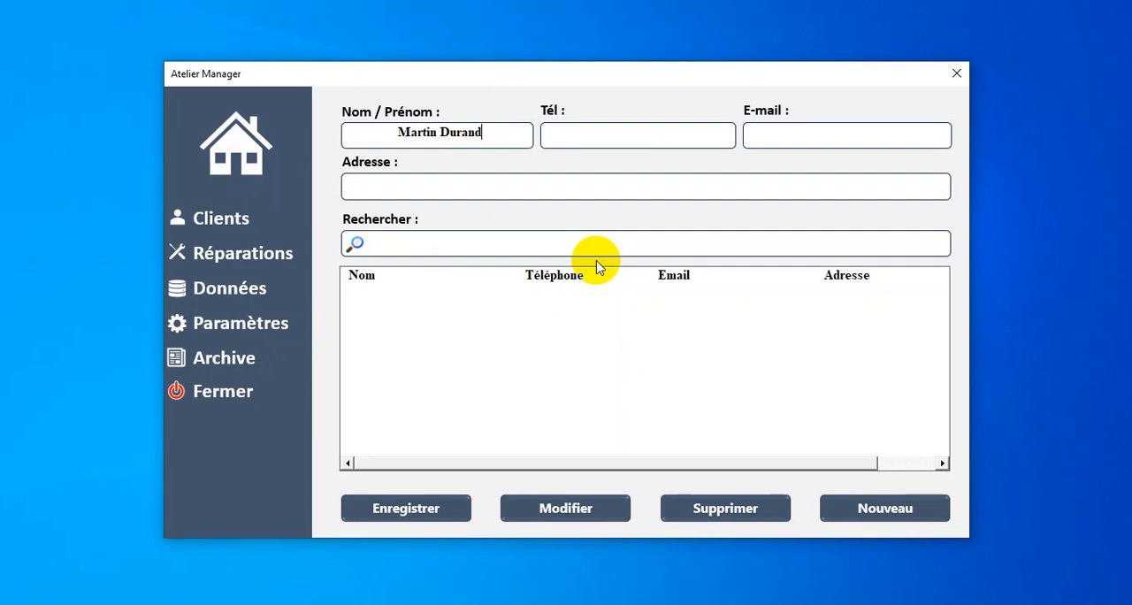
key("Tab")
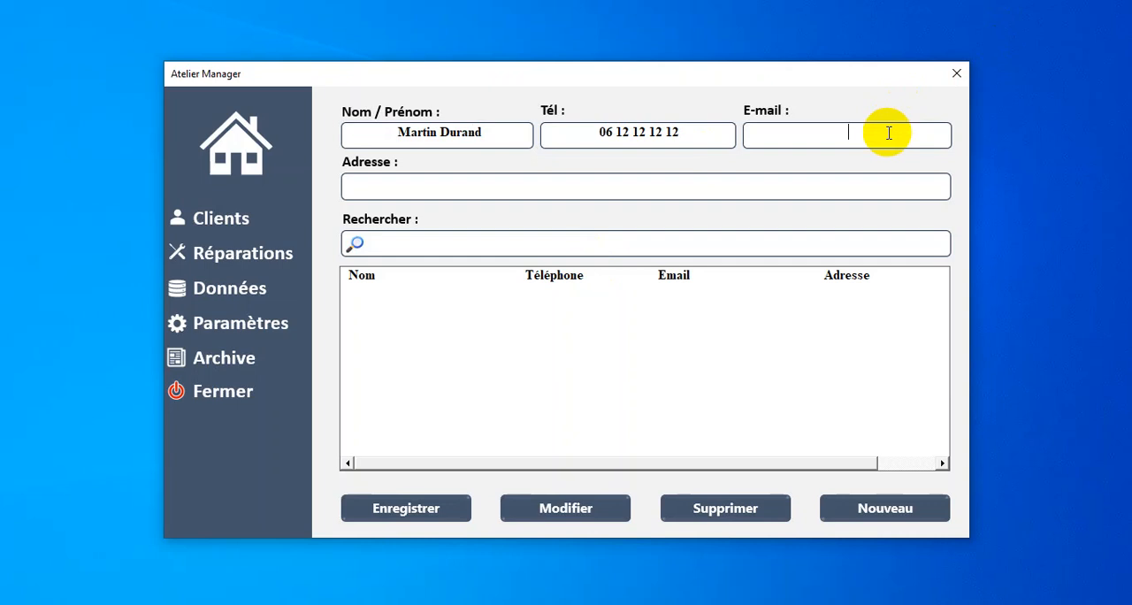
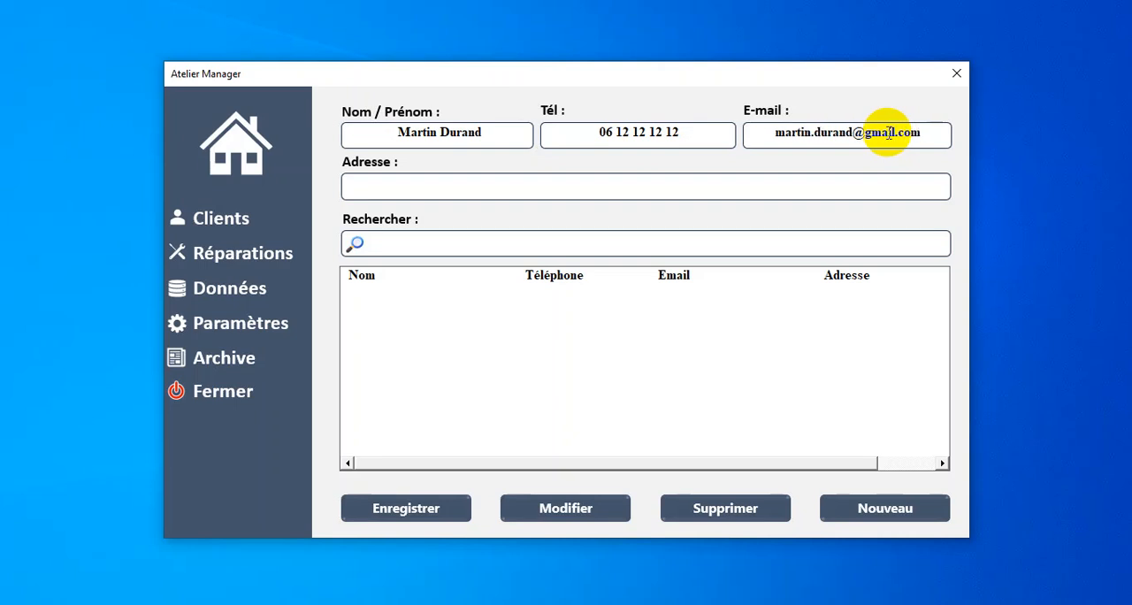
Step: Enter the client's street address and city, and save the new client record
left_click(623, 185)
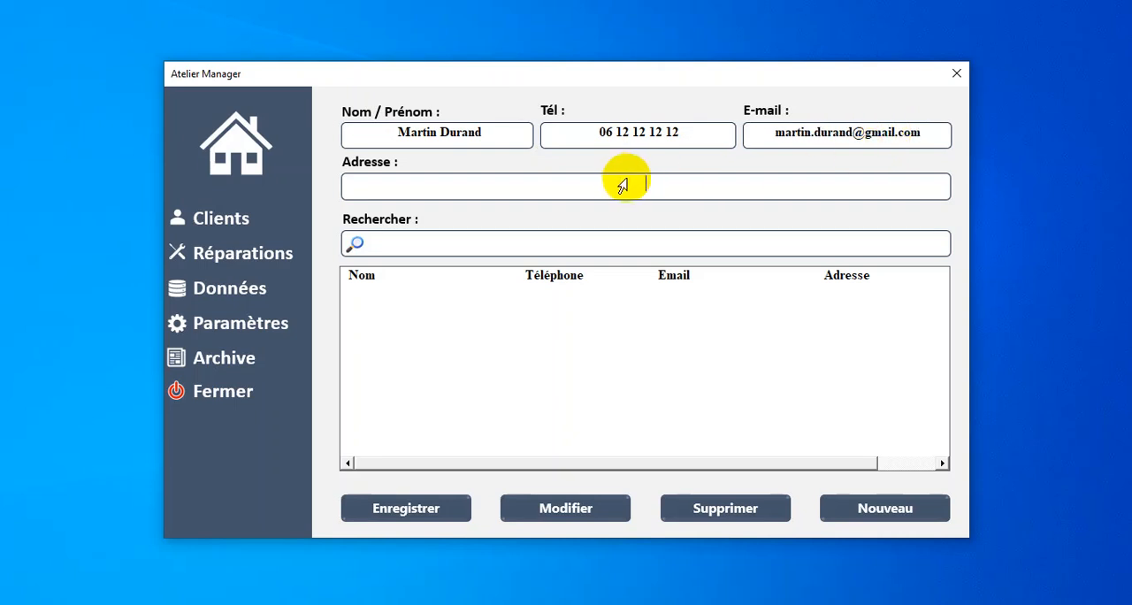
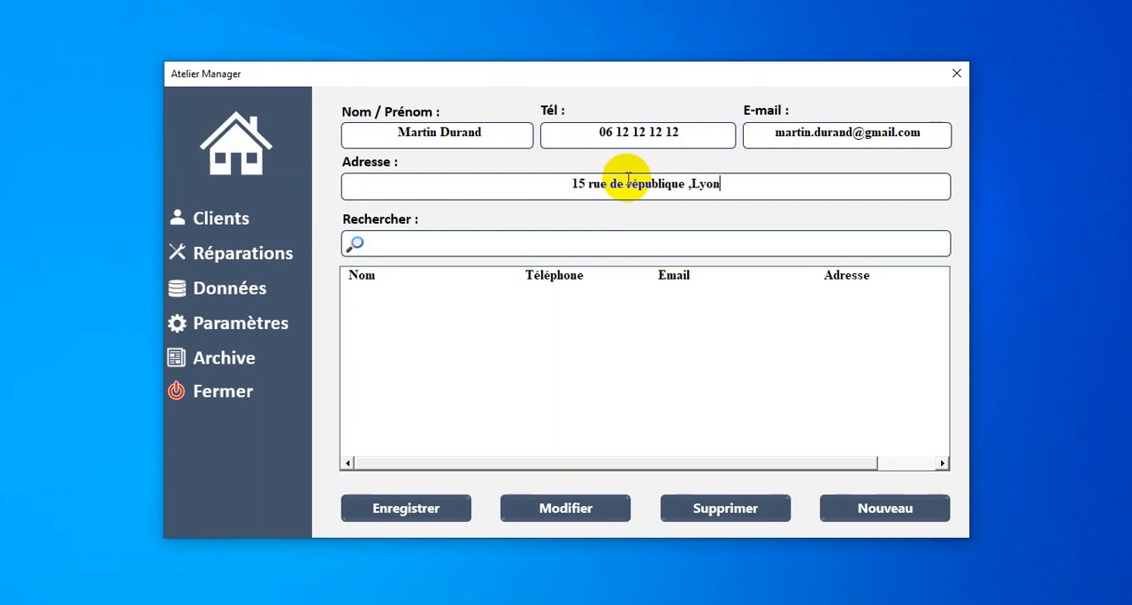
left_click(418, 516)
left_click(603, 370)
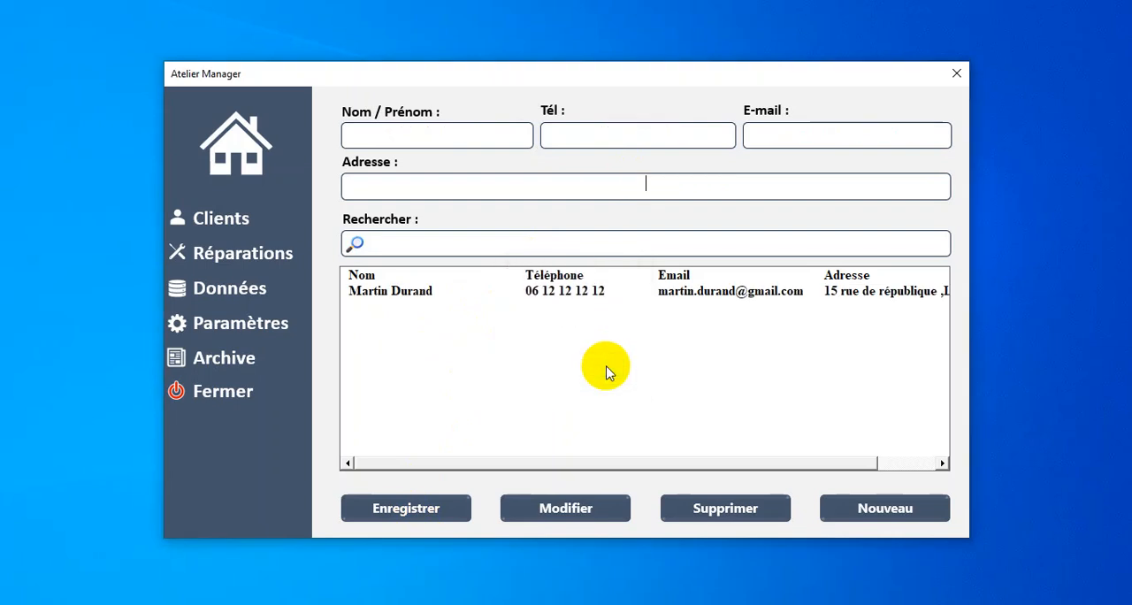
Step: Change the last two digits of the saved client's phone number and save the modification
left_click(566, 292)
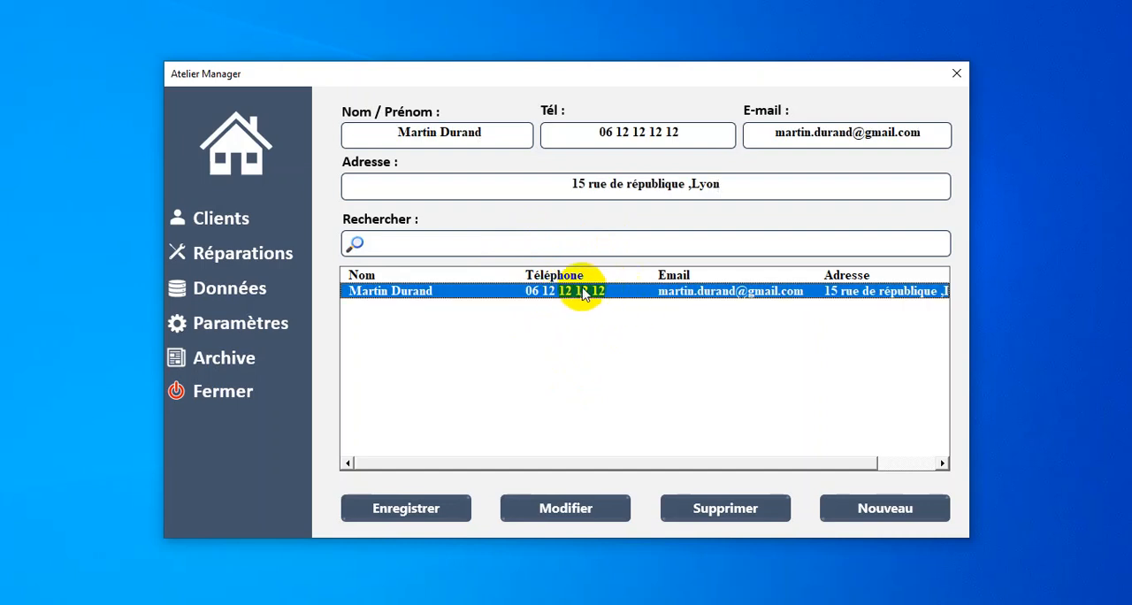
left_click(692, 132)
key("BackSpace")
key("BackSpace")
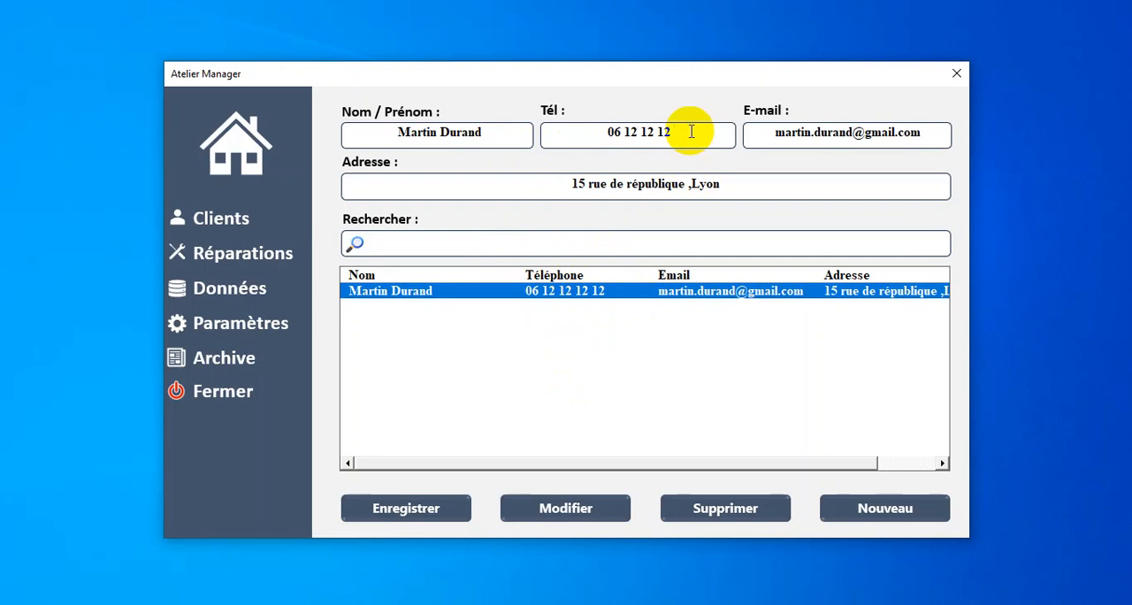
type("15")
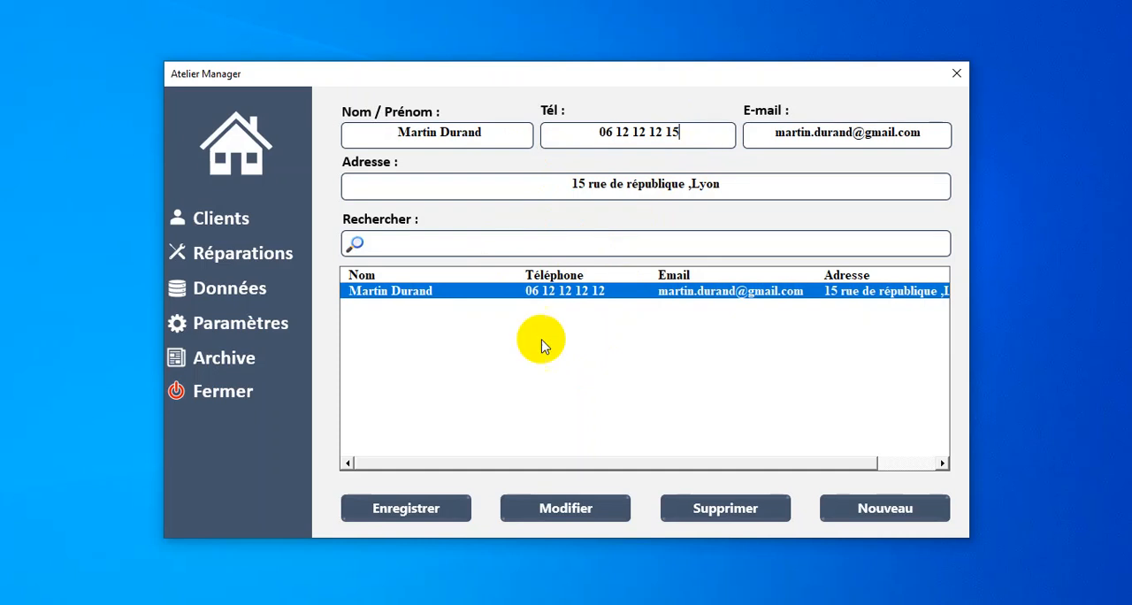
left_click(568, 499)
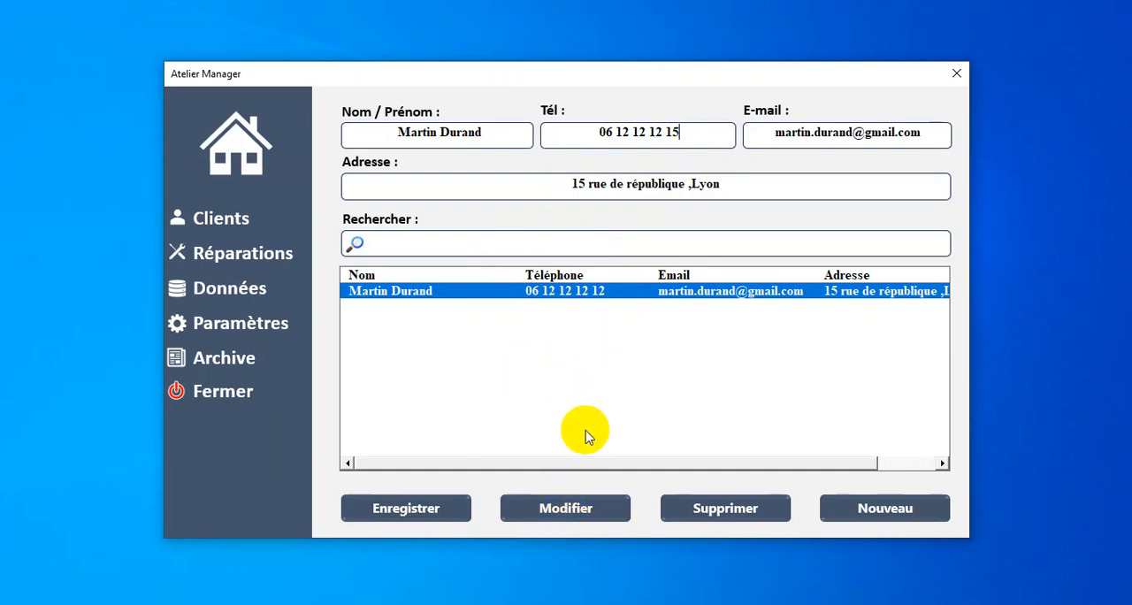
left_click(599, 369)
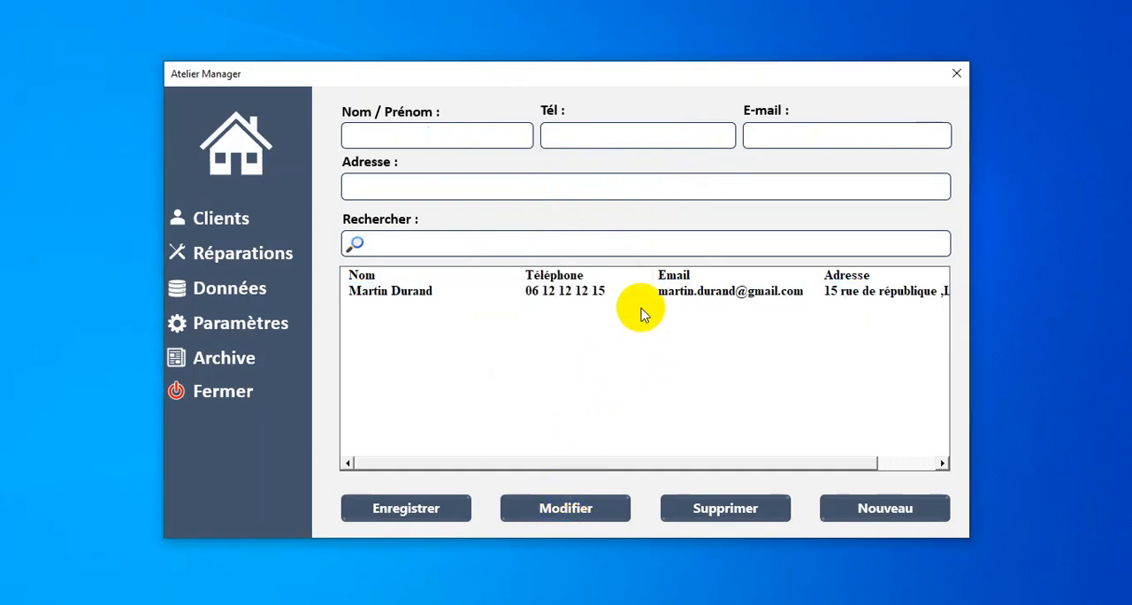
Step: Go to the repairs section and choose the saved client for a new repair entry
left_click(605, 295)
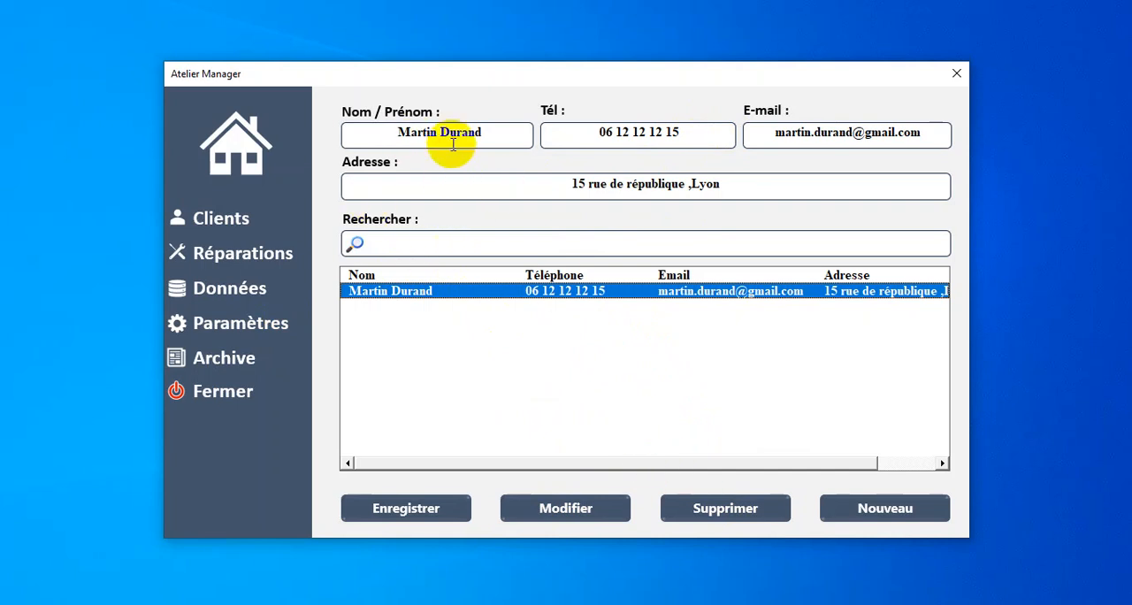
left_click(271, 256)
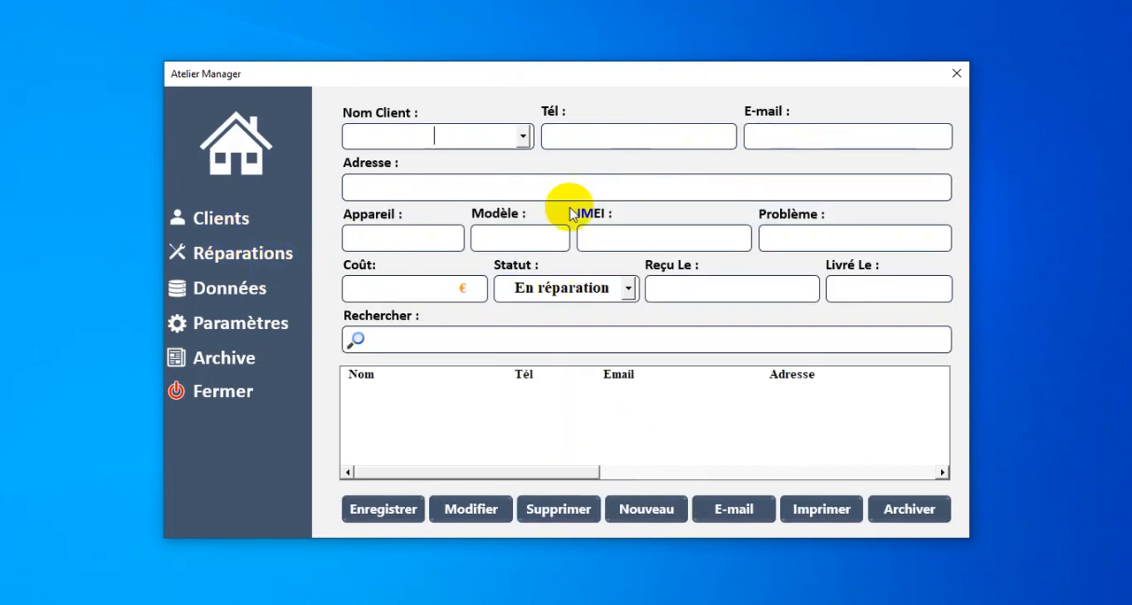
left_click(524, 138)
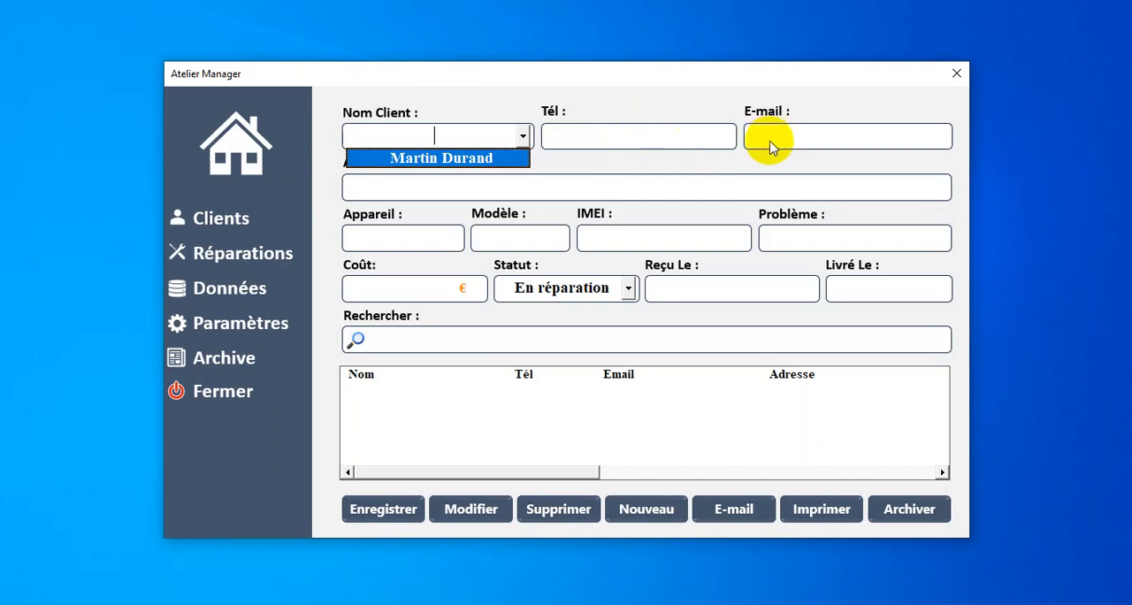
left_click(476, 160)
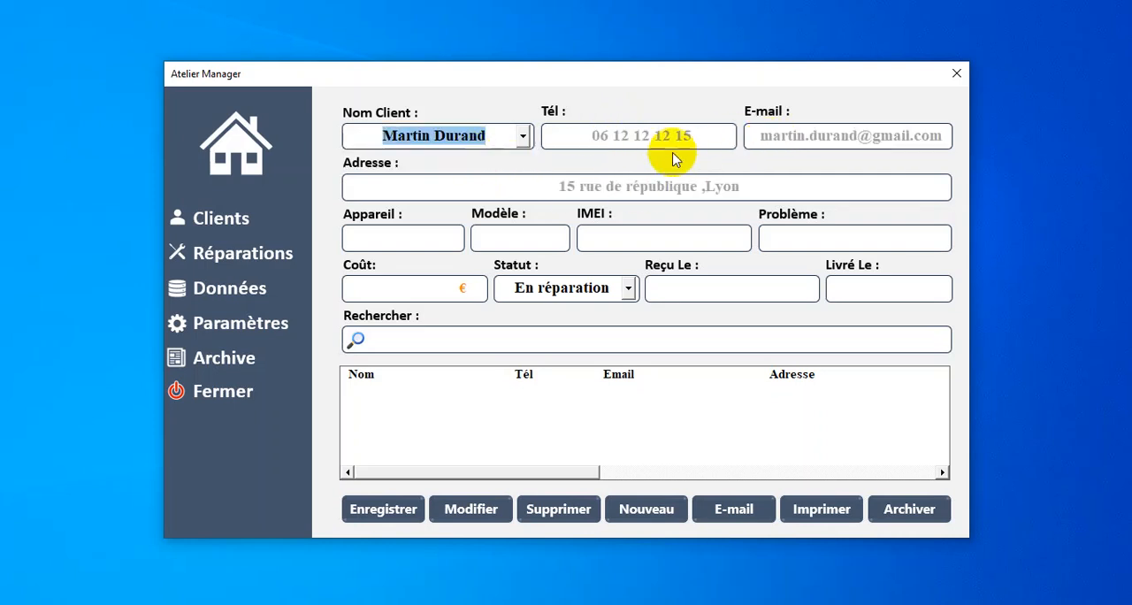
Step: Set the repair's device to Samsung and its model to S21
left_click(436, 235)
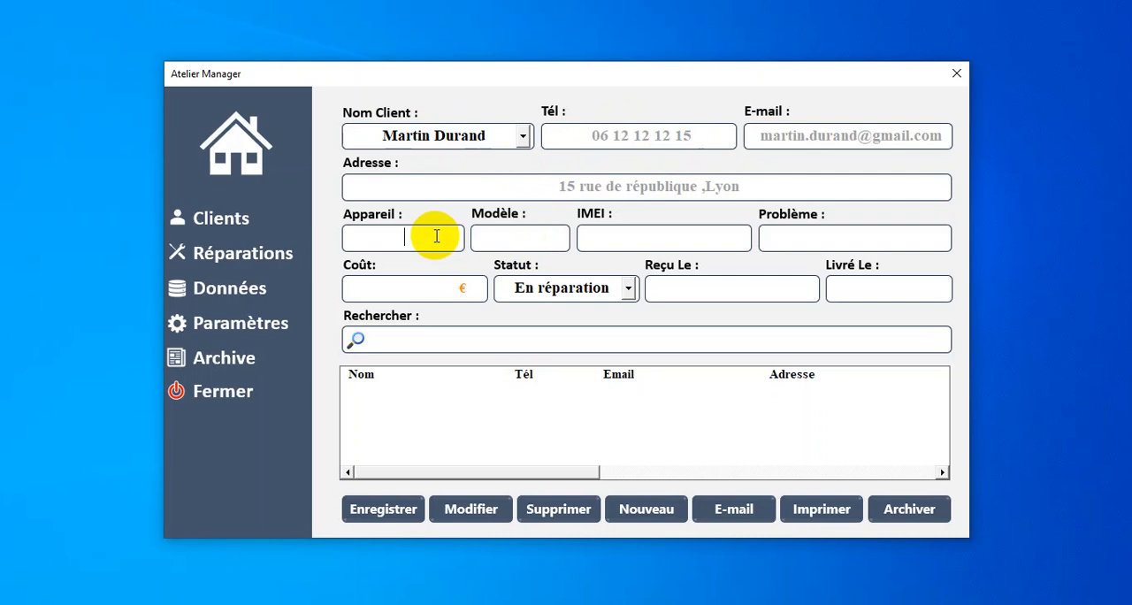
type("S")
type("m")
key("BackSpace")
key("BackSpace")
type("Samsung")
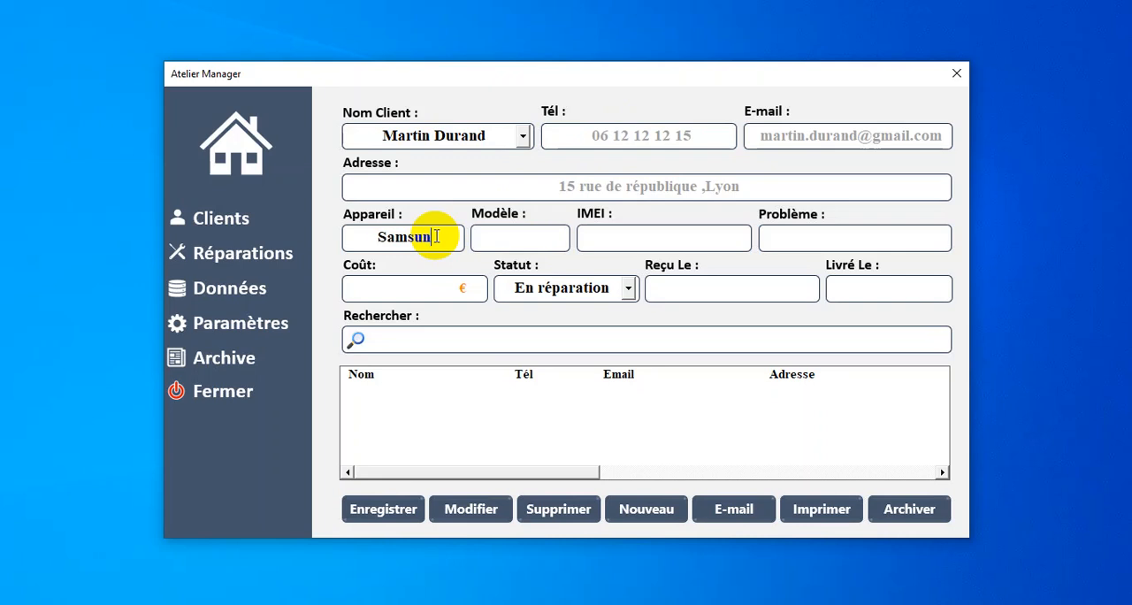
left_click(508, 245)
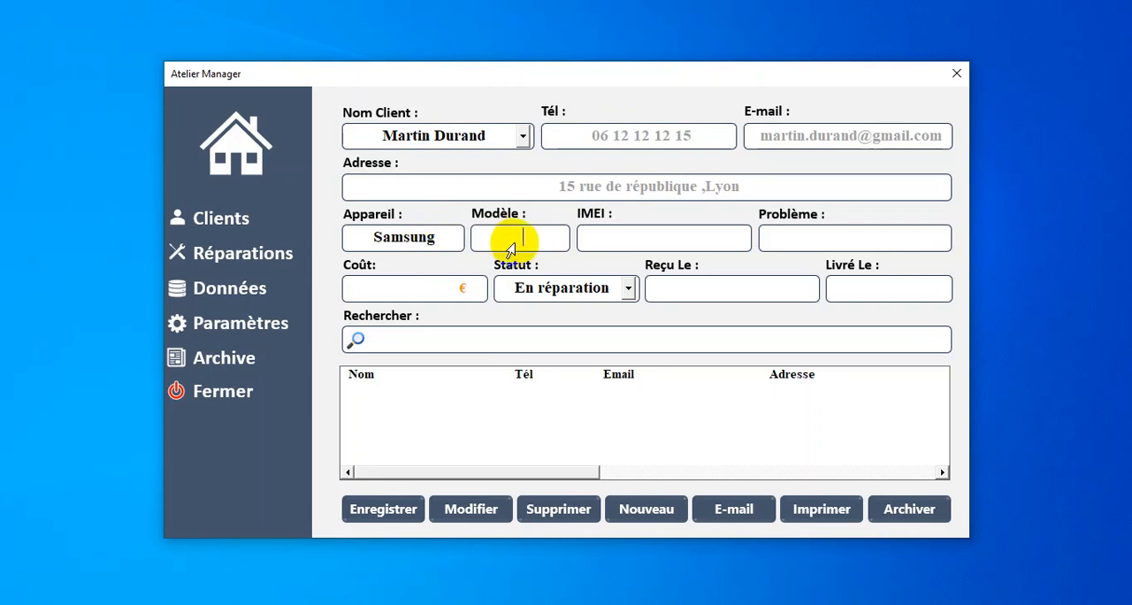
type("S21")
Step: Enter the device's IMEI number in the repair entry
left_click(627, 246)
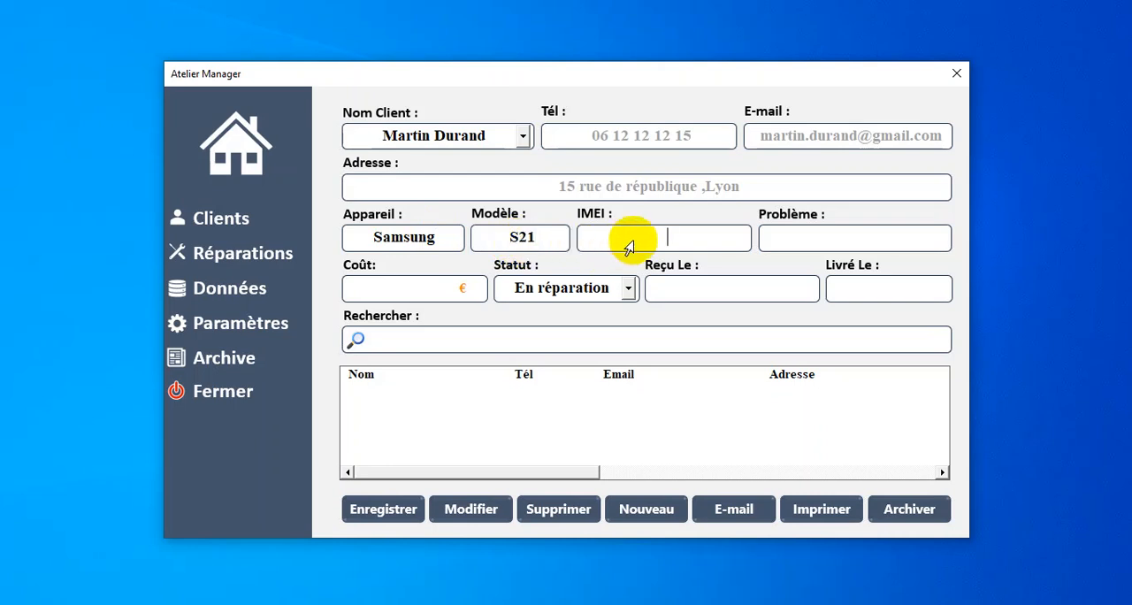
type("25 123456")
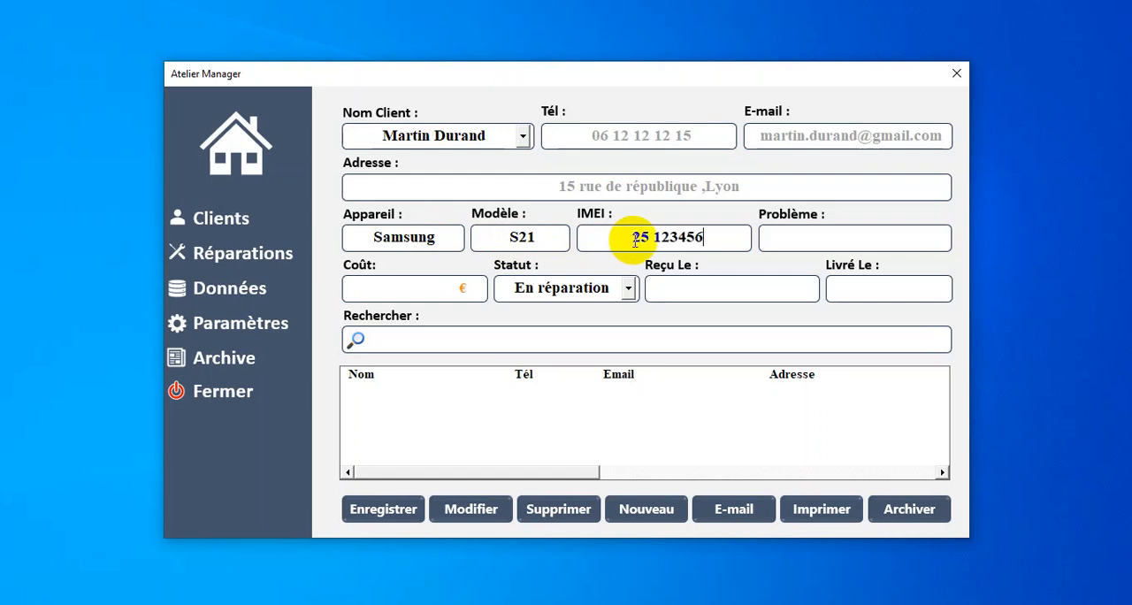
type(" 32165")
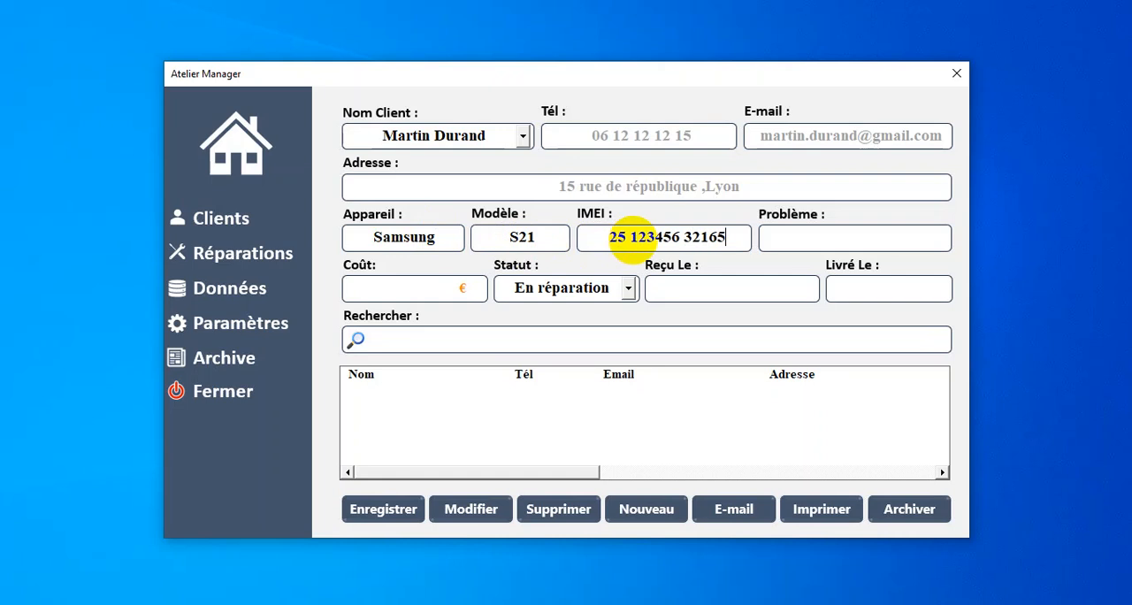
type("4 23")
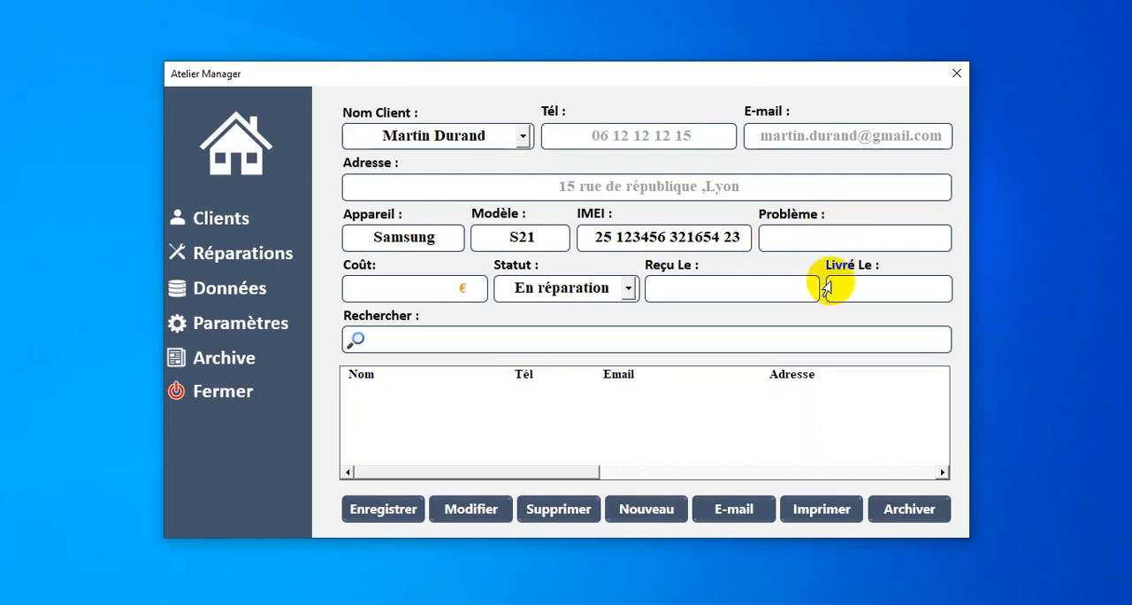
type("2")
Step: Describe the device's problem as "écran brisé"
key("BackSpace")
type("écran bris")
type("é")
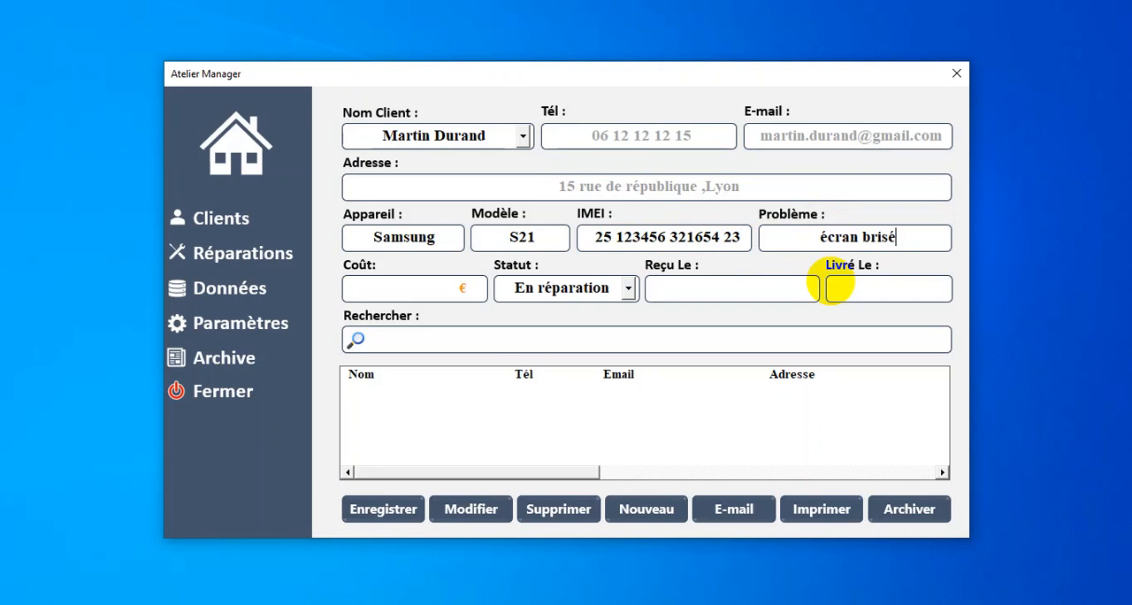
Step: Set the repair's cost to 50 € and check the status options offered for it
left_click(403, 289)
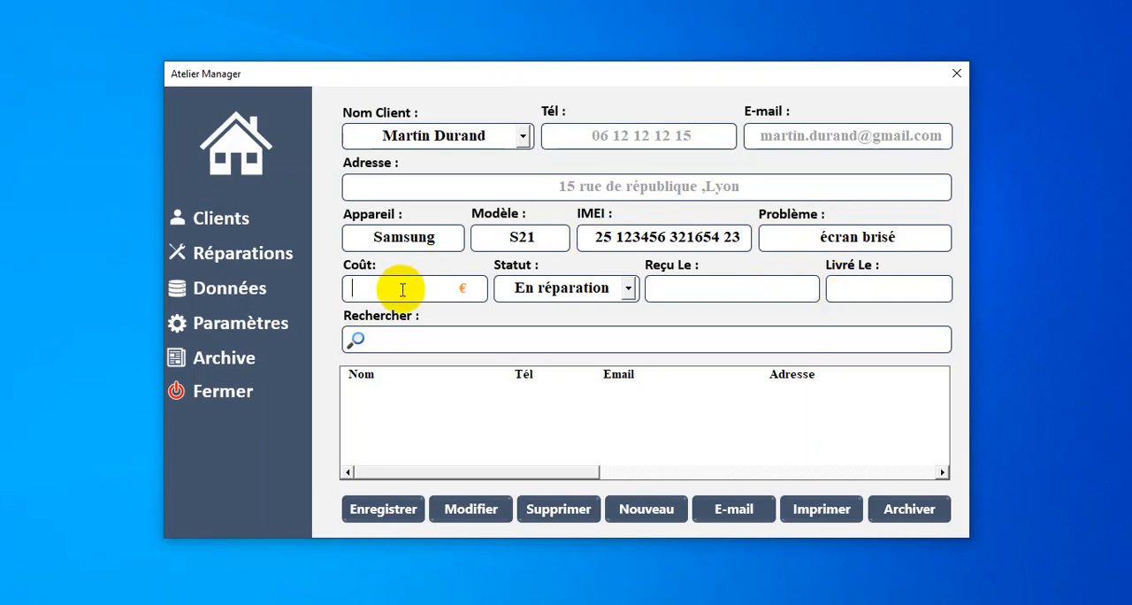
type("50")
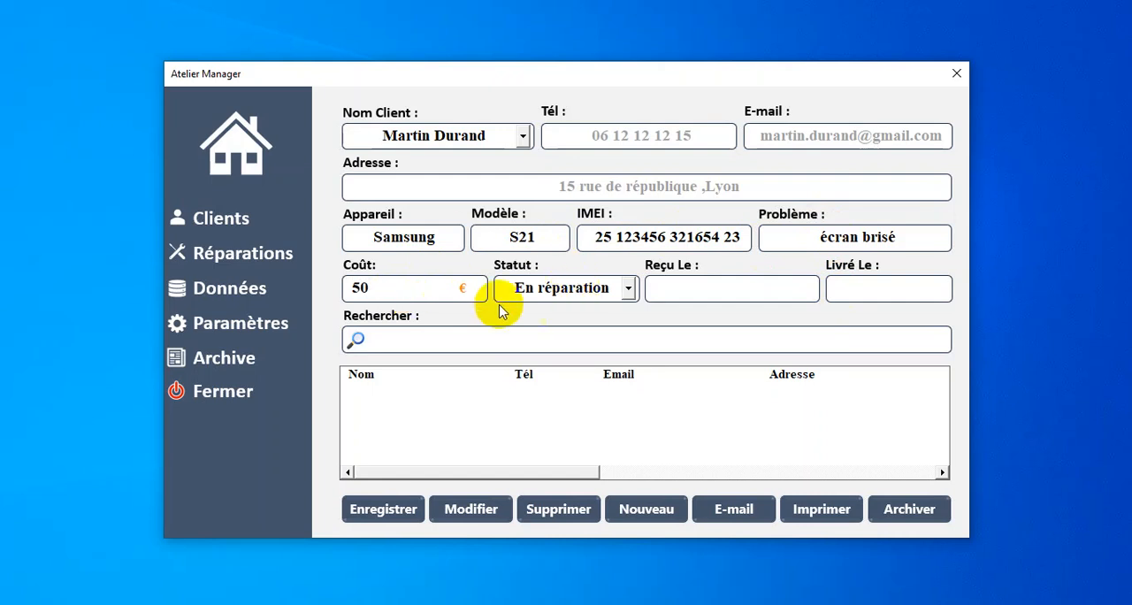
left_click(628, 291)
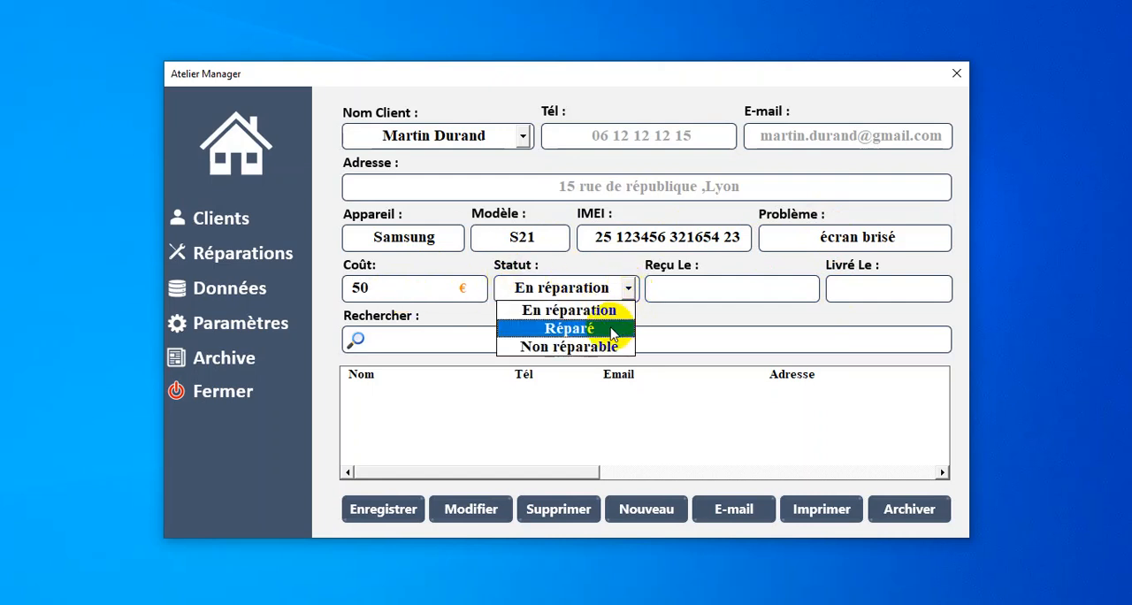
Step: Set the repair's received date to 21/03/2026 and save the repair
left_click(689, 287)
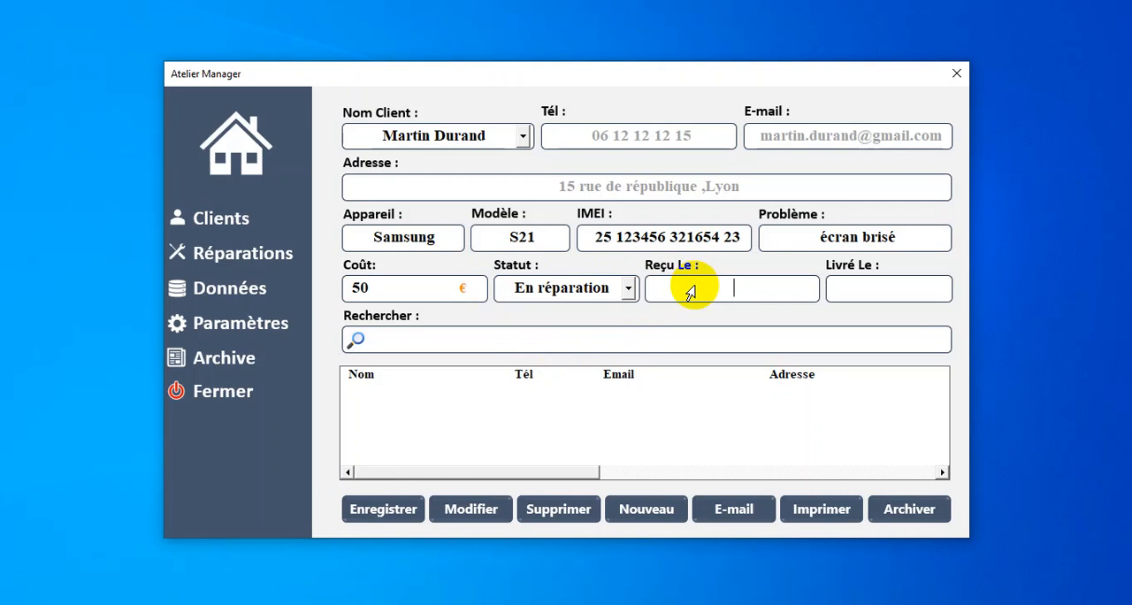
type("21/03/2026")
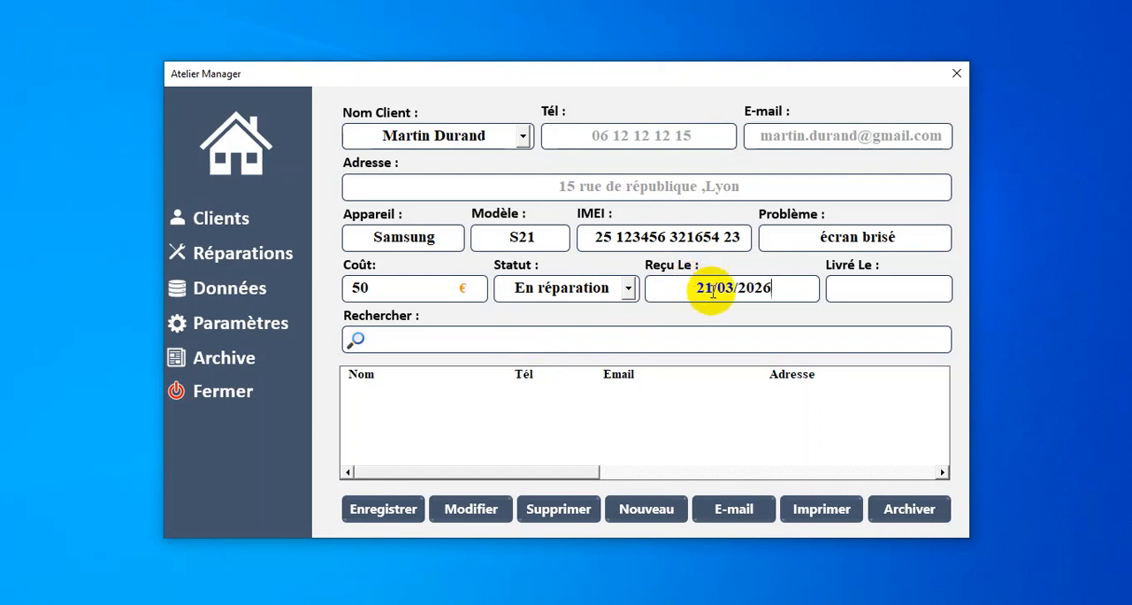
left_click(884, 297)
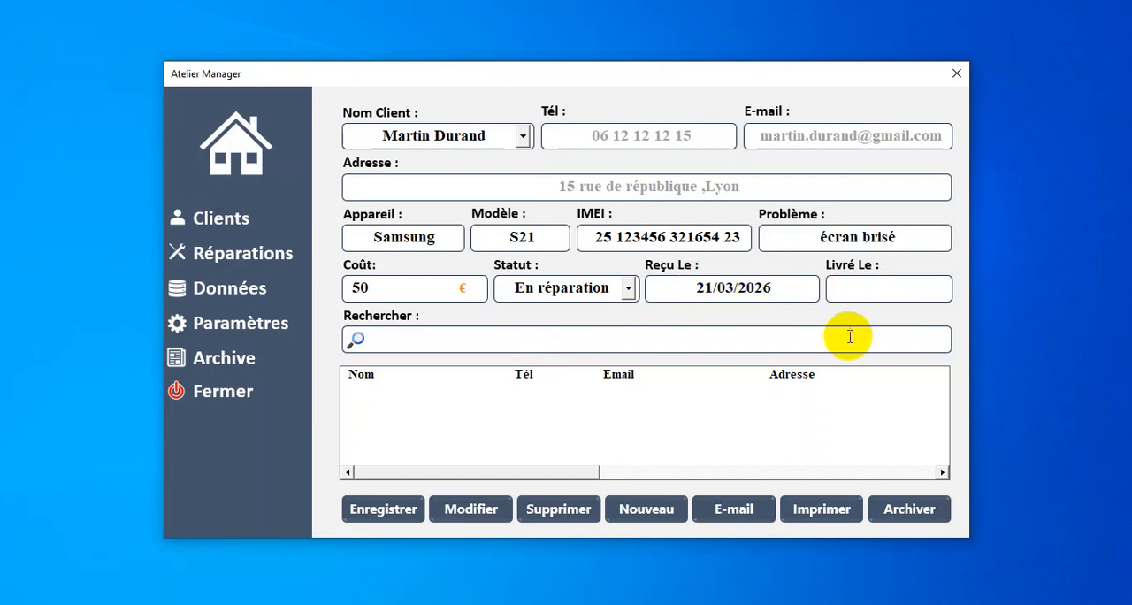
left_click(403, 517)
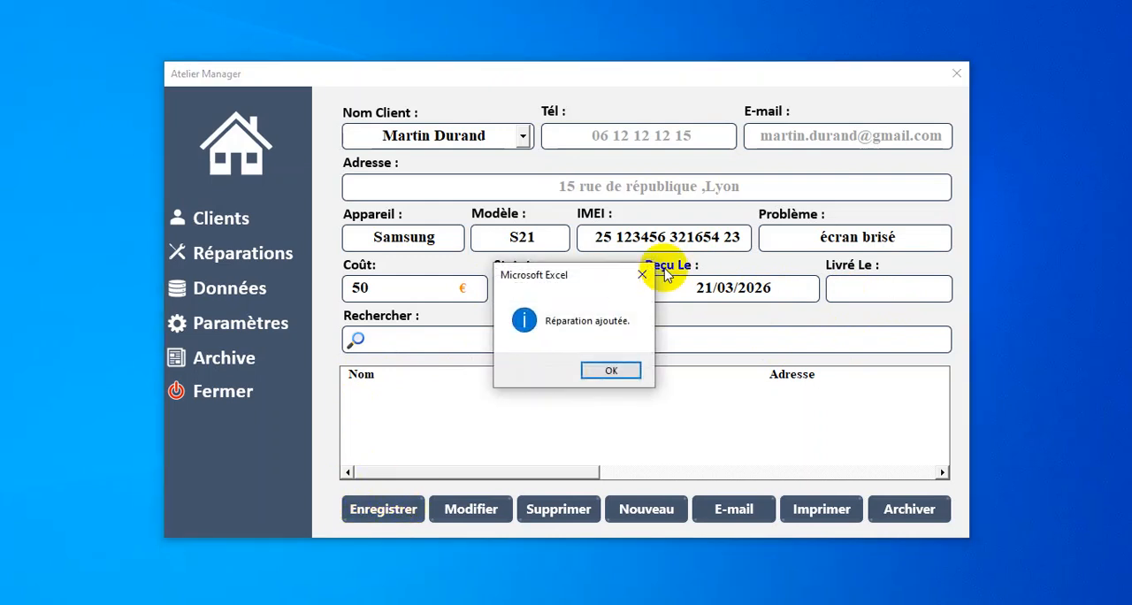
left_click(624, 373)
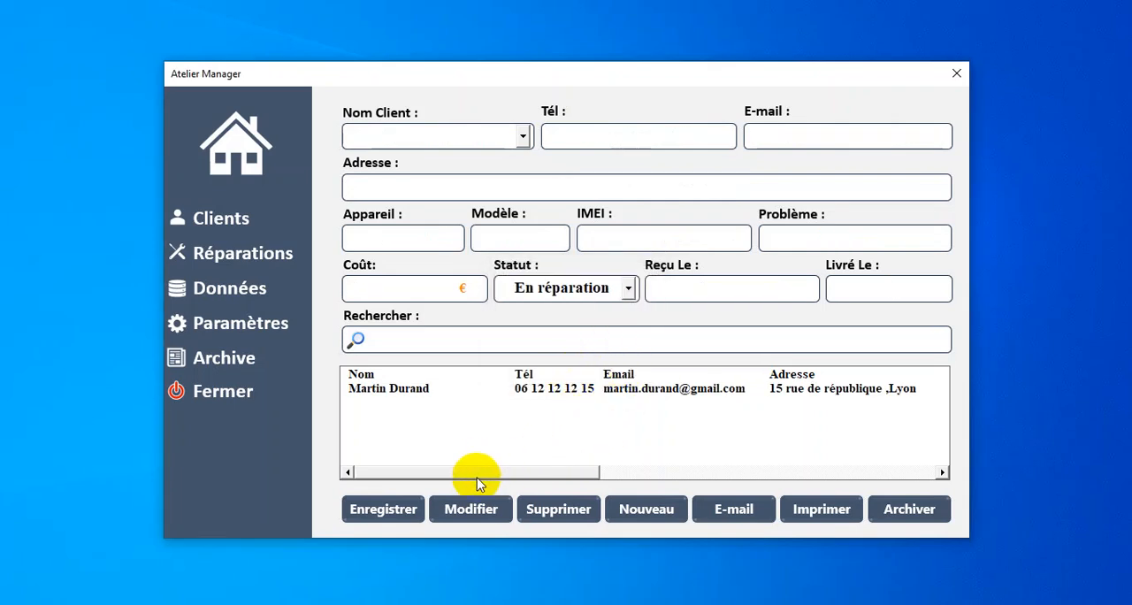
Step: Review the saved repair across all list columns and in the form, leaving the form cleared for a new entry
left_click_drag(485, 478, 450, 475)
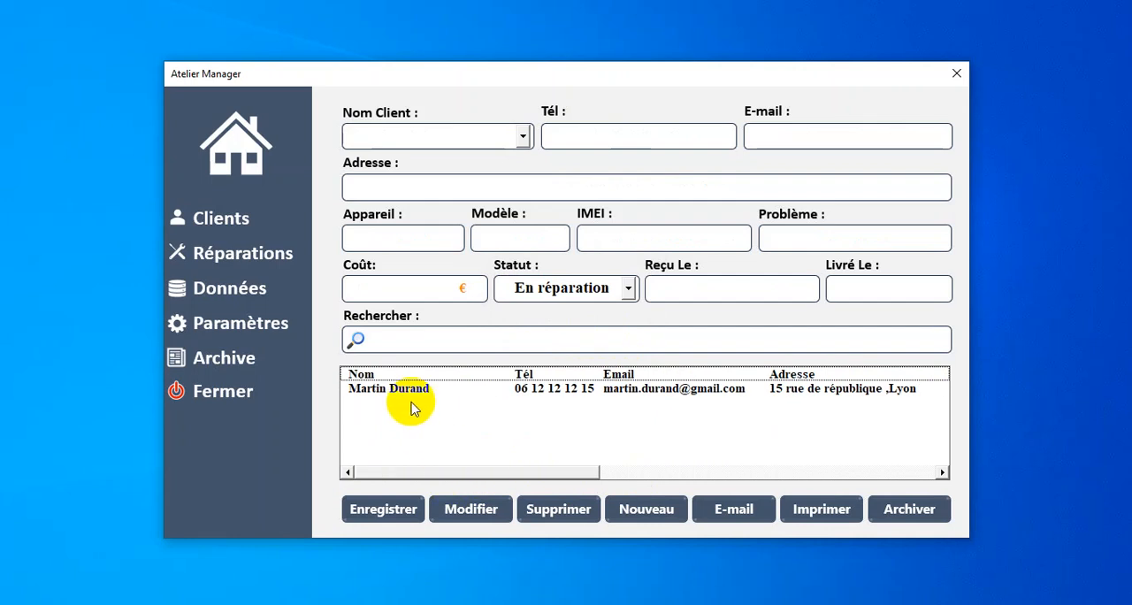
left_click_drag(521, 473, 787, 458)
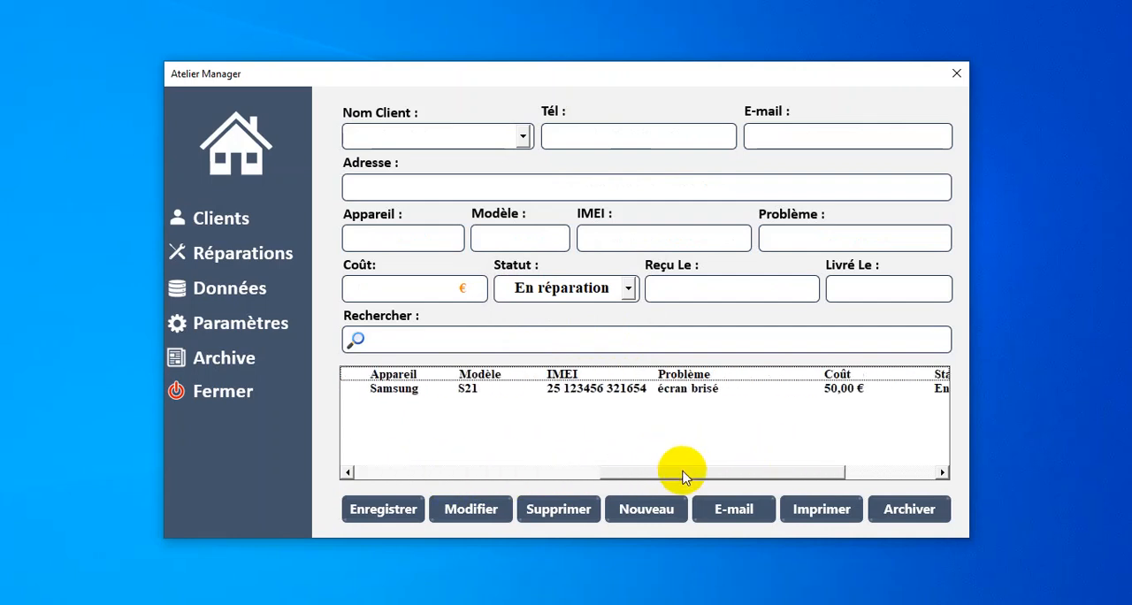
left_click_drag(681, 470, 804, 474)
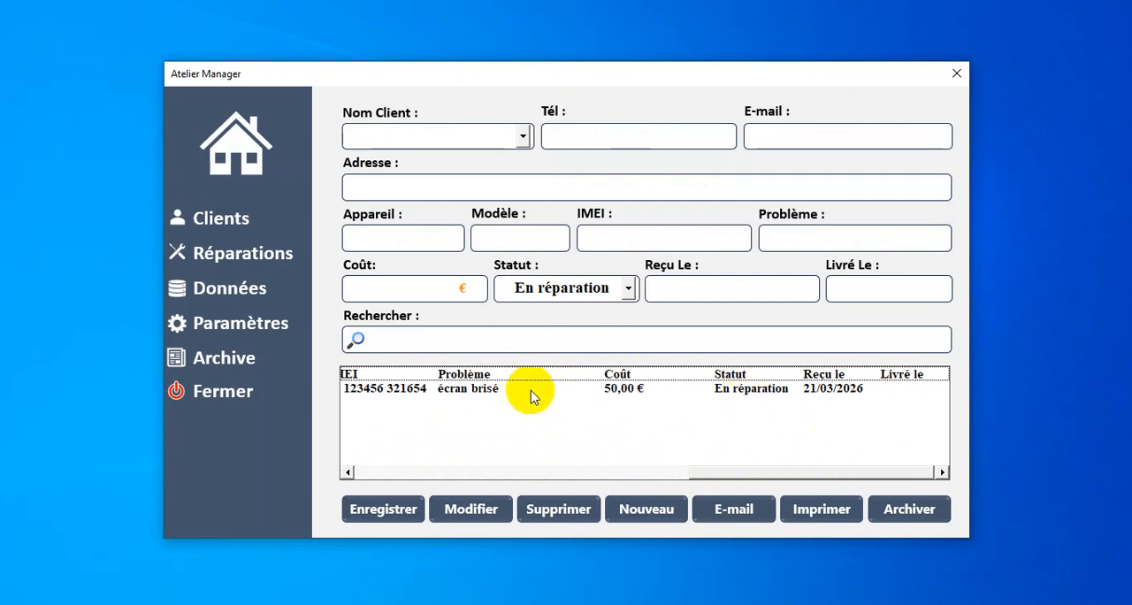
left_click_drag(771, 471, 404, 466)
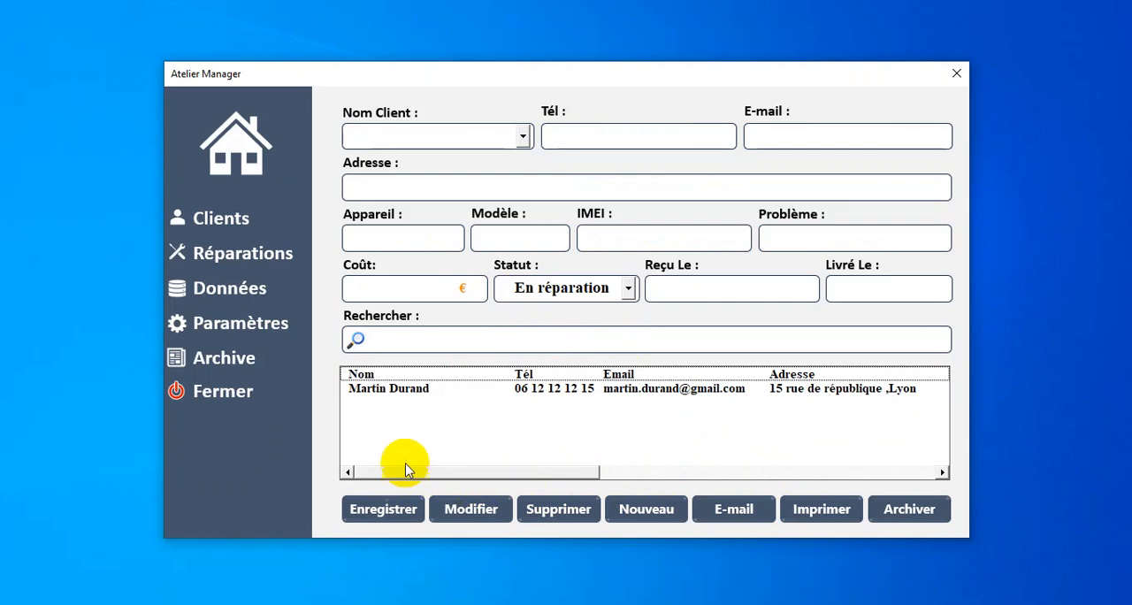
left_click(633, 394)
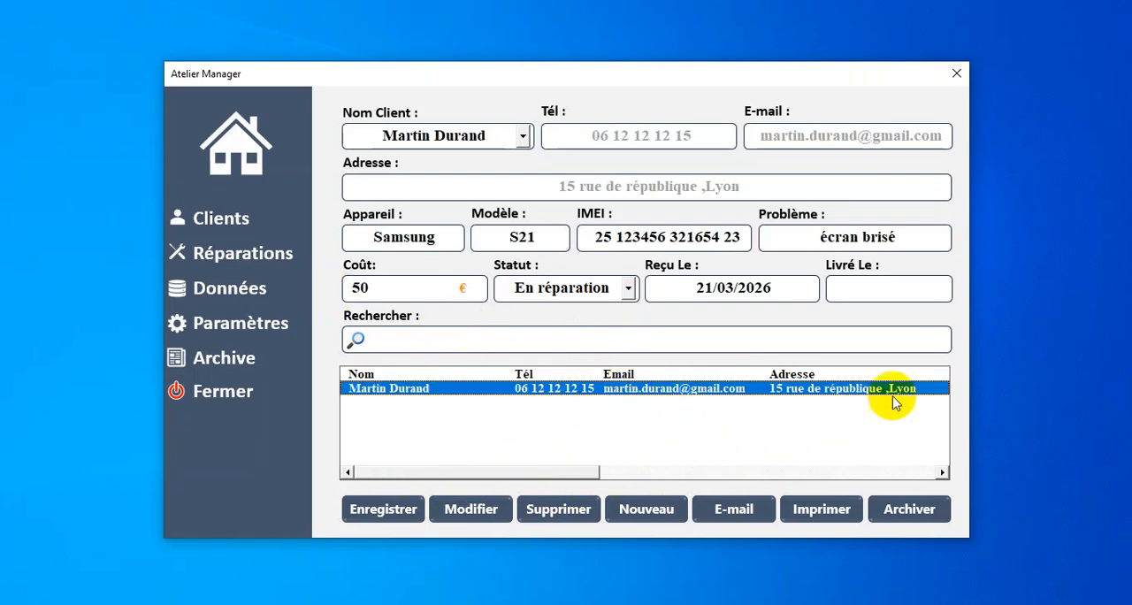
left_click(635, 519)
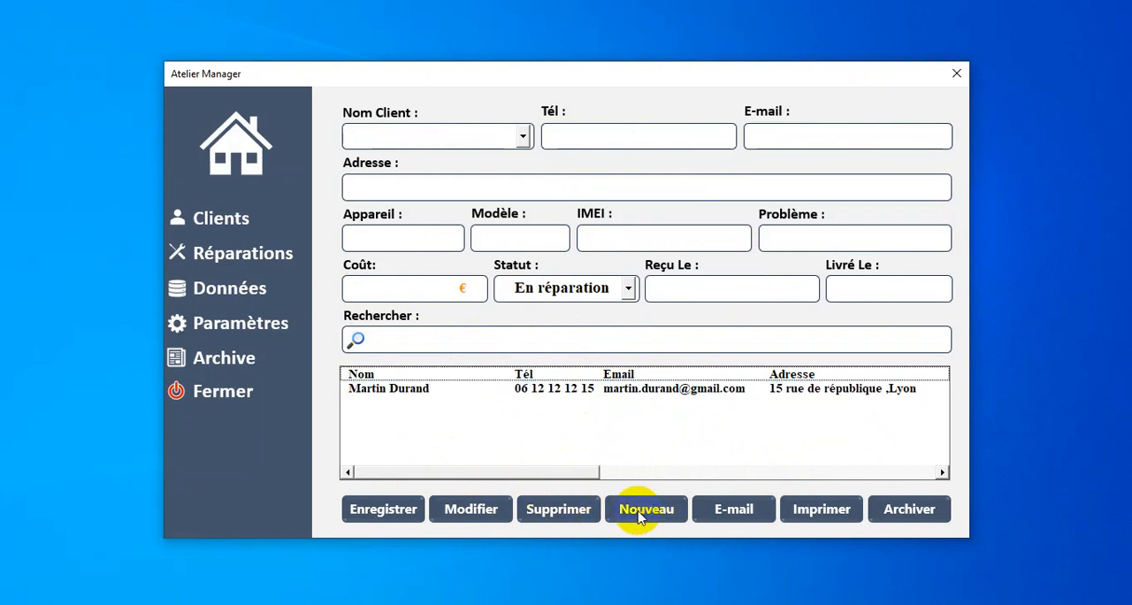
Step: Look at the currency options in the settings and at the currency symbol in the repair form's cost field
left_click(245, 325)
left_click(800, 302)
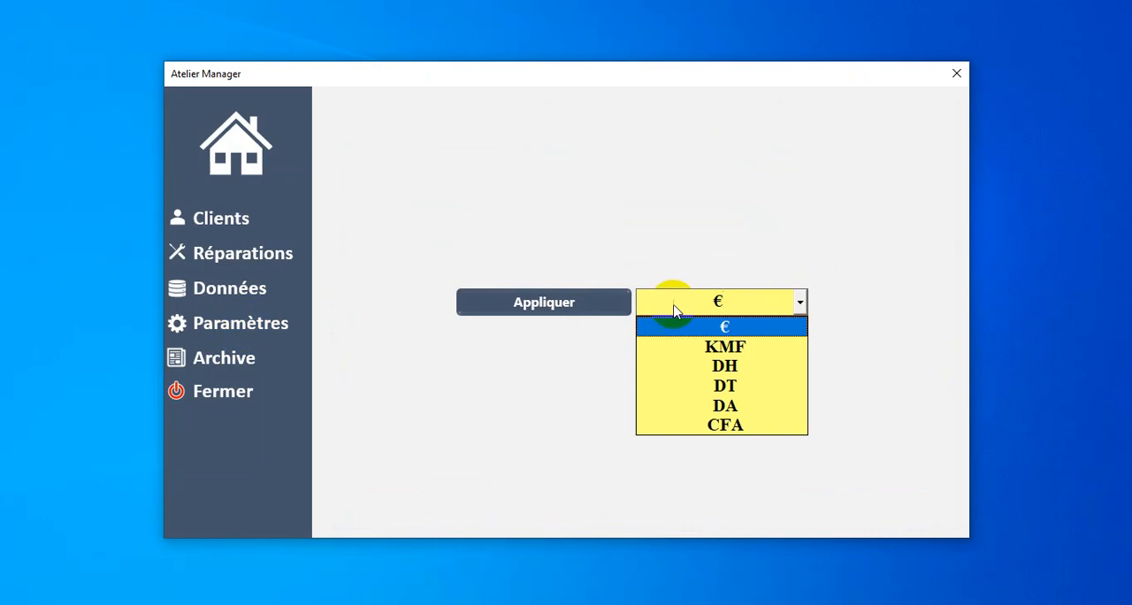
left_click(231, 258)
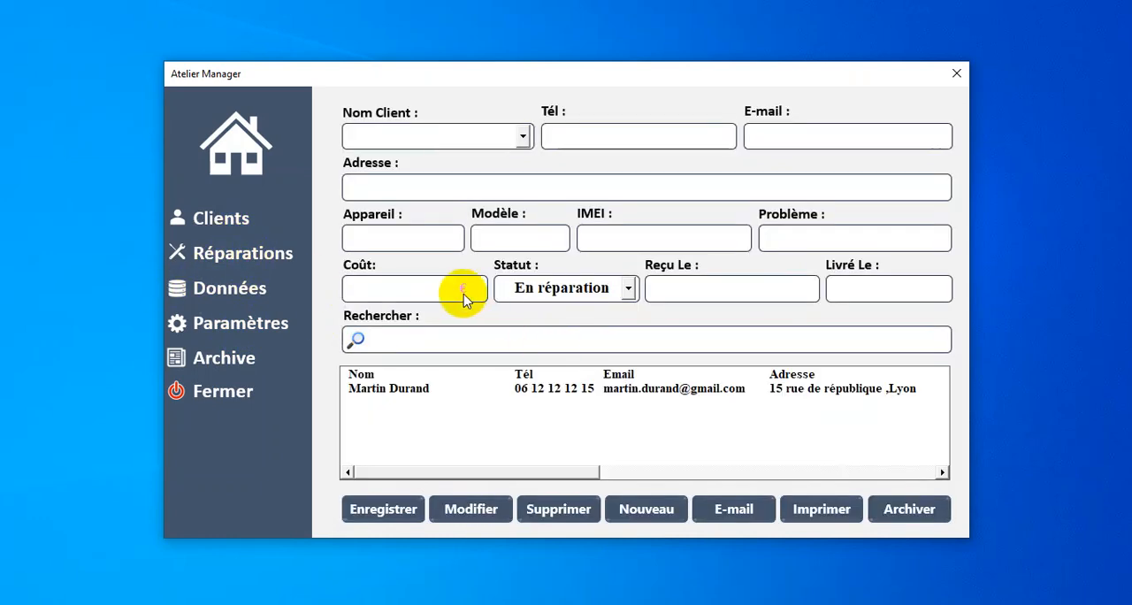
Step: Change the application's currency symbol to CFA in the settings, apply it and return to the repairs section
left_click(251, 326)
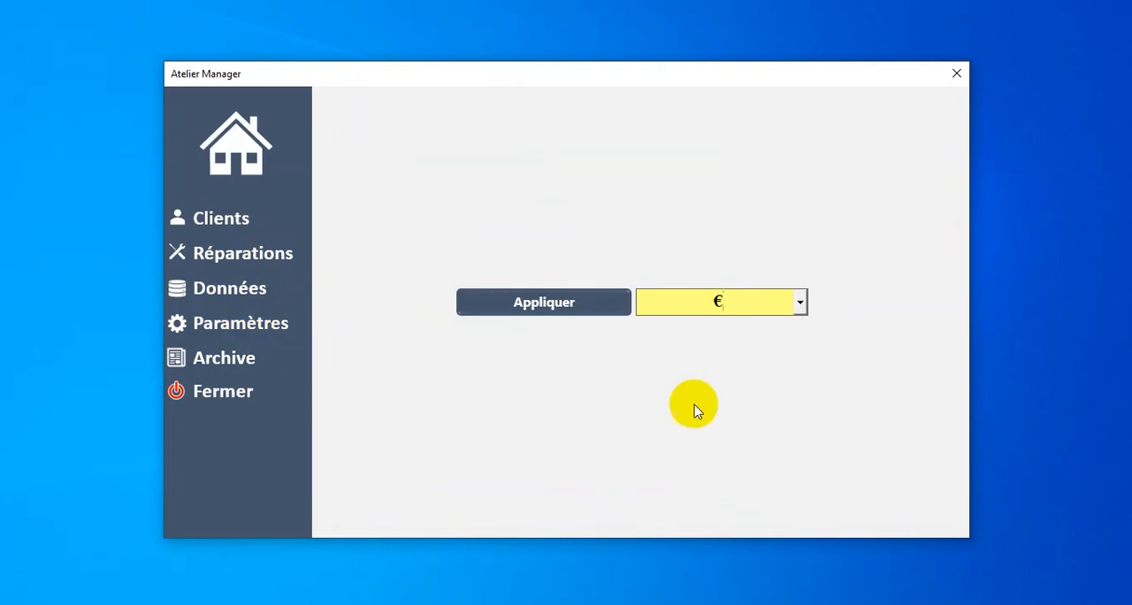
left_click(800, 304)
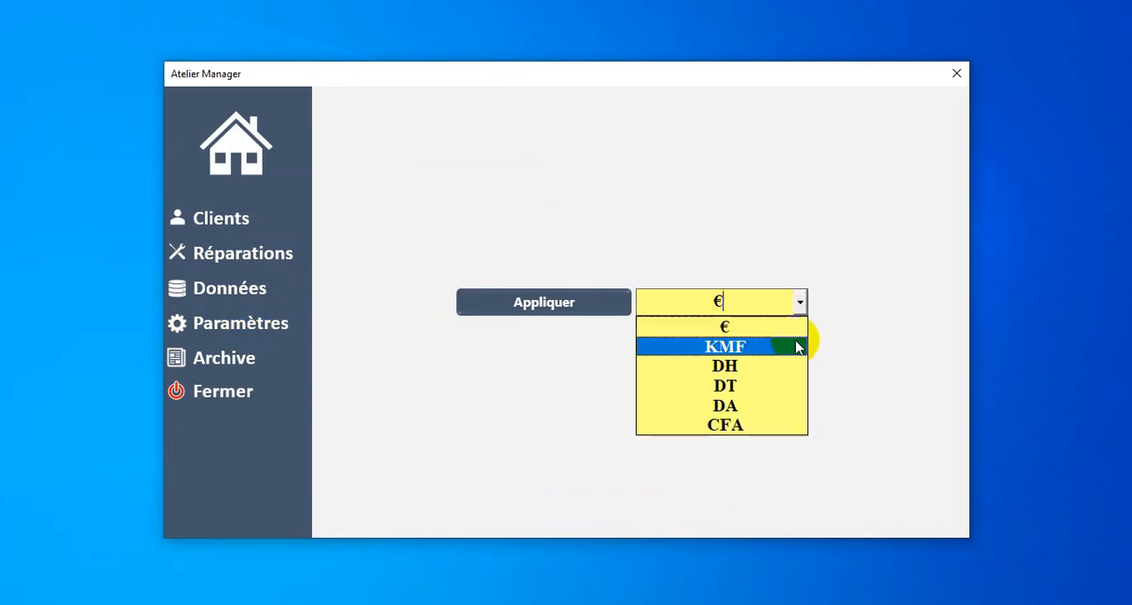
left_click(688, 425)
left_click(558, 317)
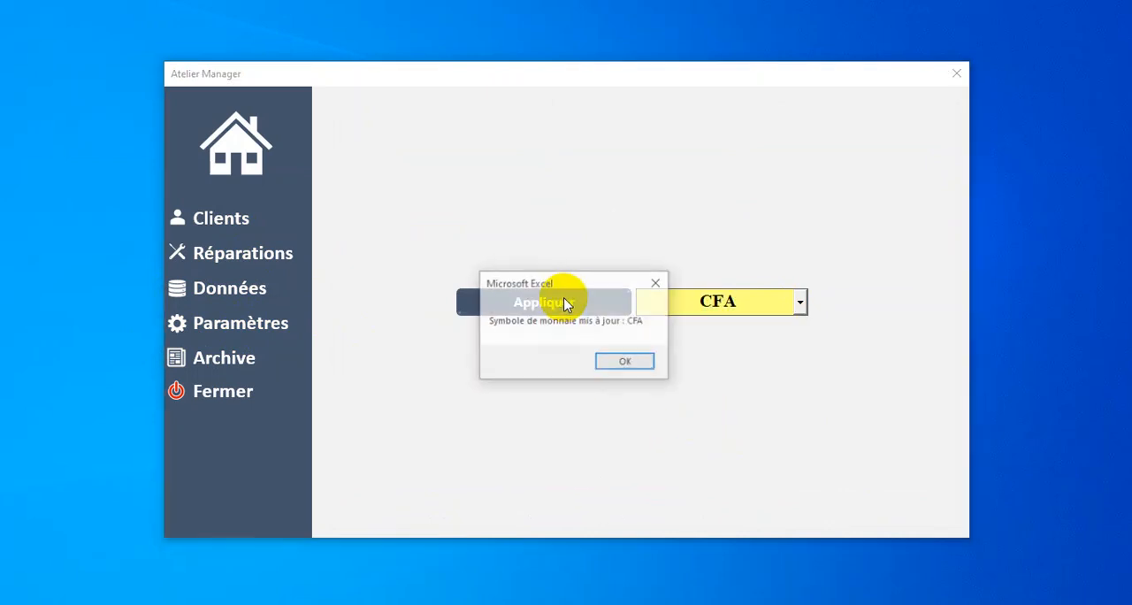
left_click(627, 363)
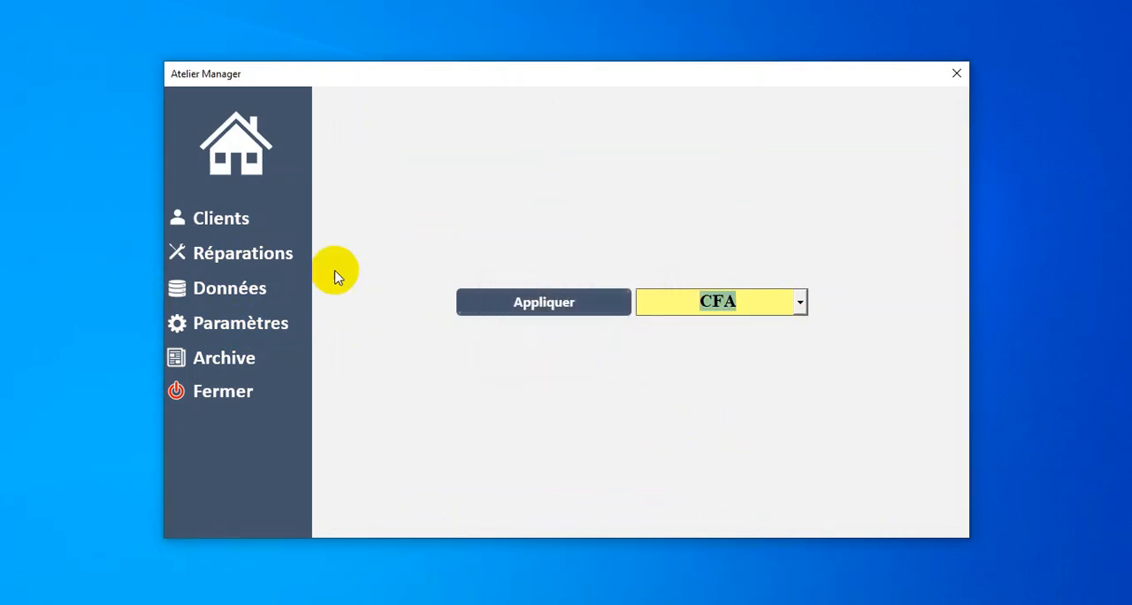
left_click(285, 255)
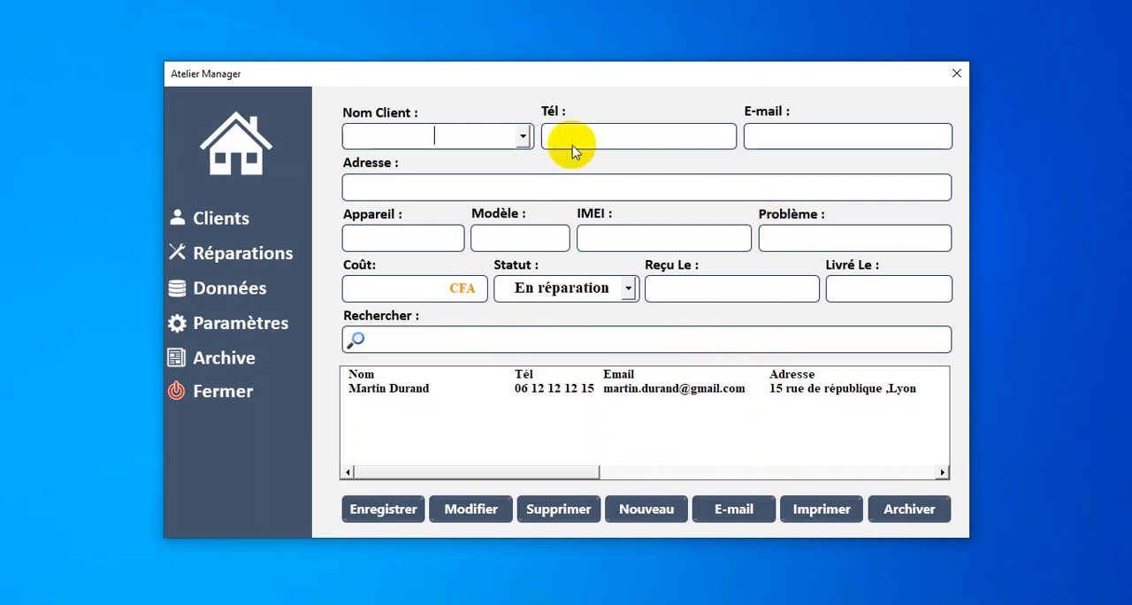
Step: Start a new record in the clients section and enter the second client's full name
left_click(239, 223)
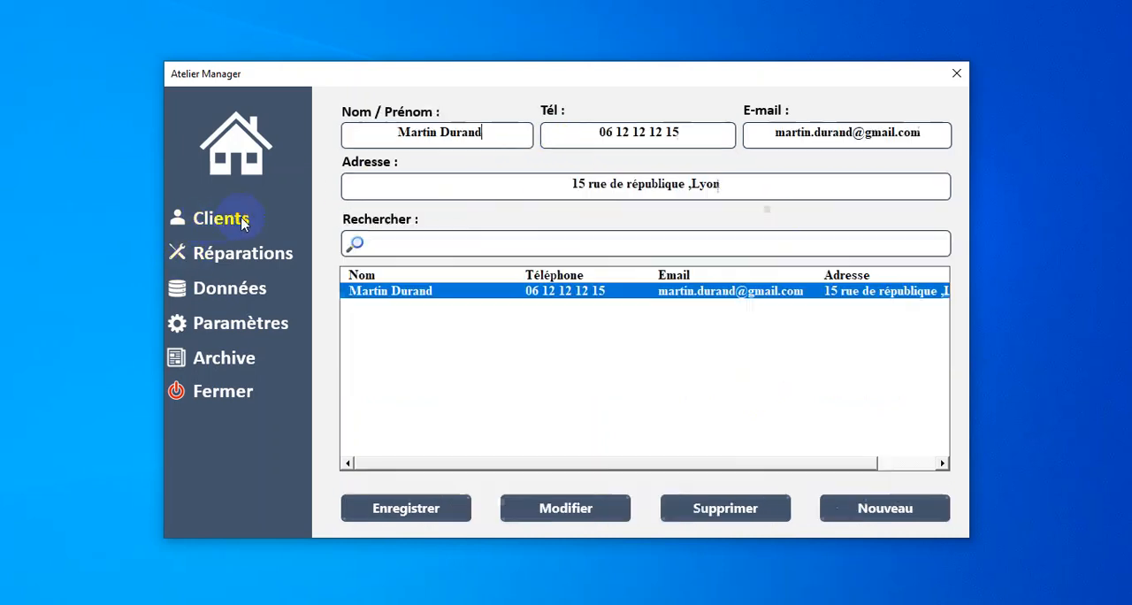
left_click(922, 509)
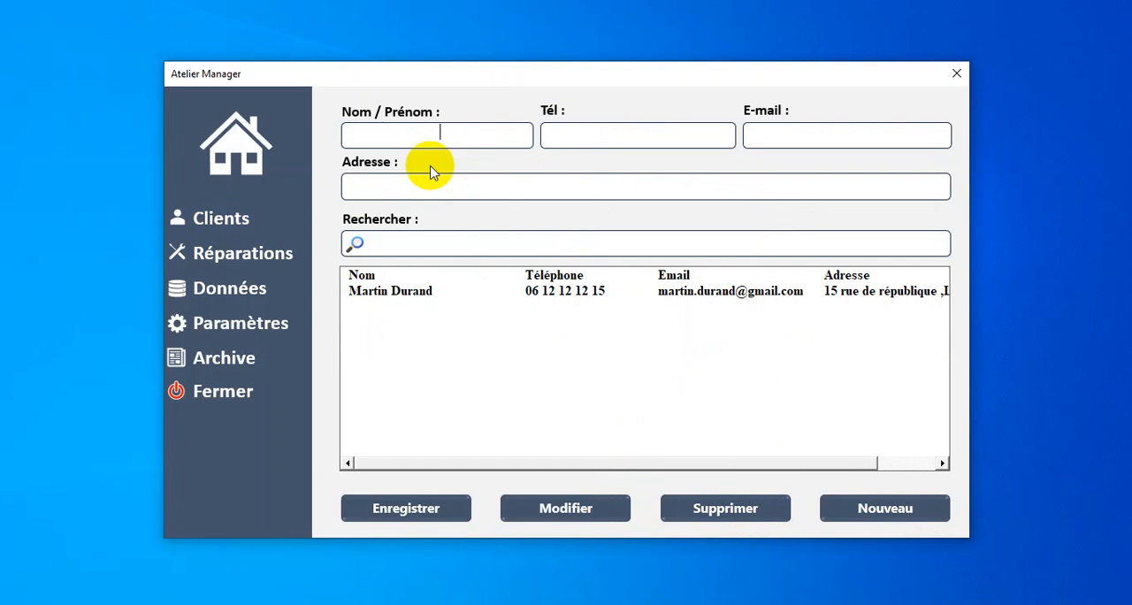
type("Sp")
key("BackSpace")
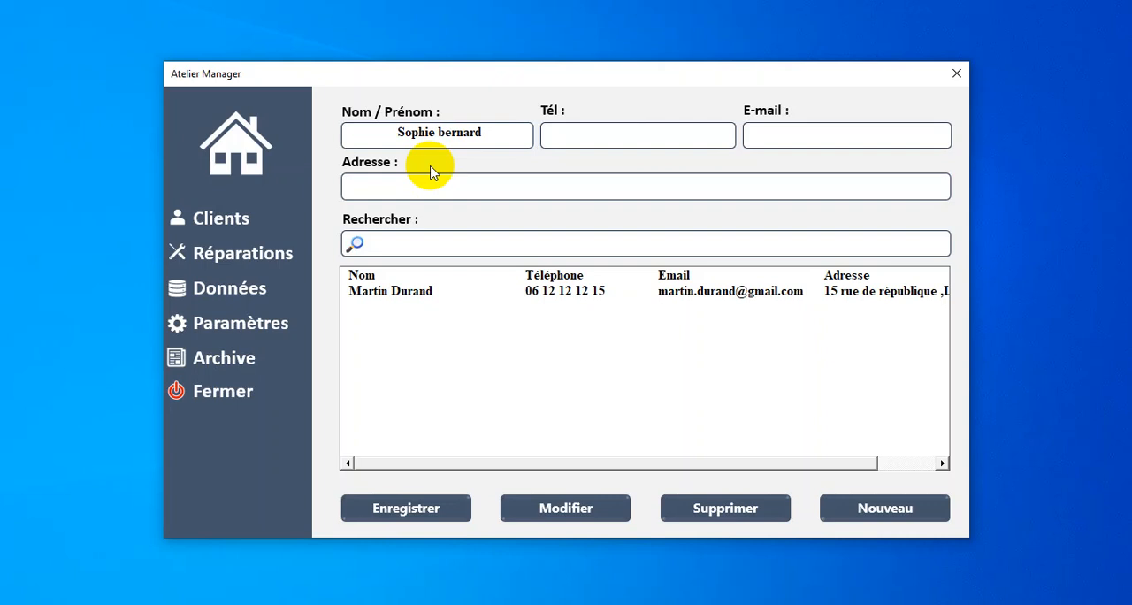
Step: Enter the new client's phone number and e-mail address
key("Tab")
type("03030303030")
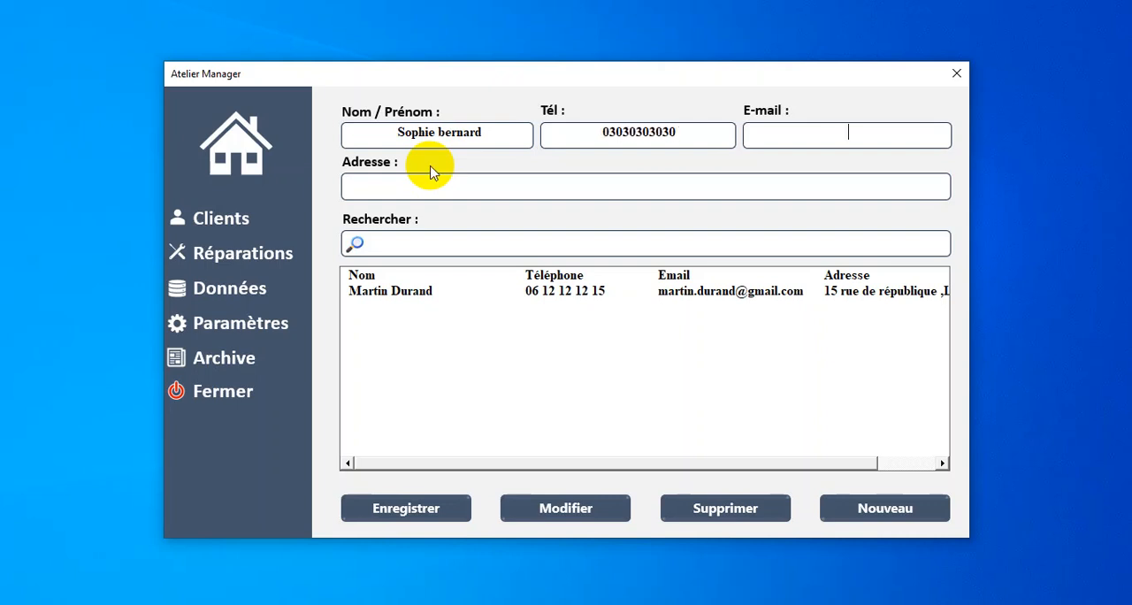
key("Tab")
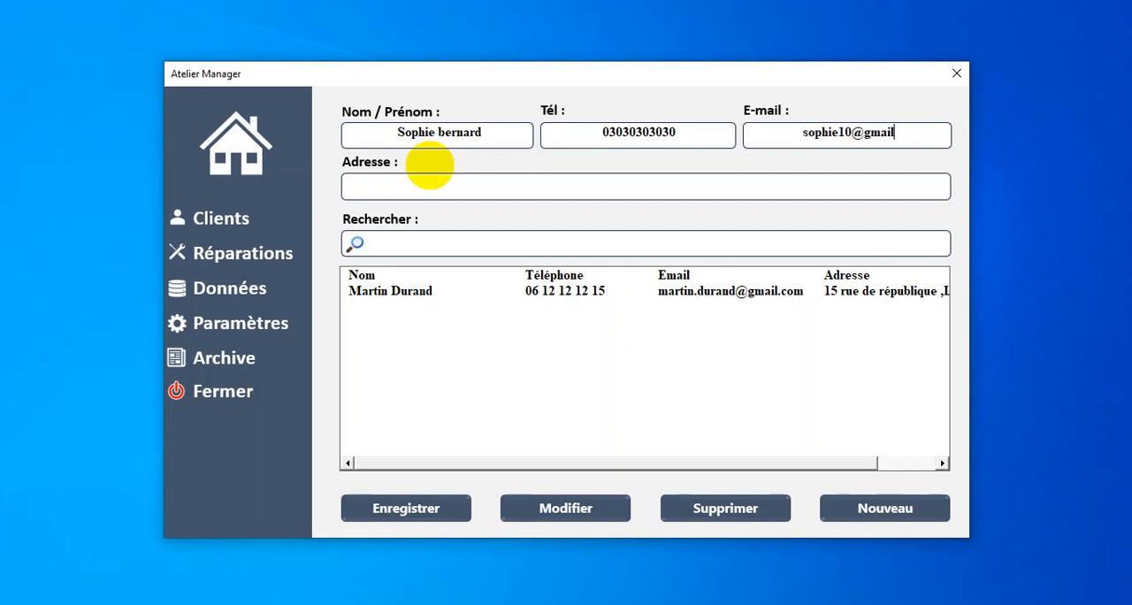
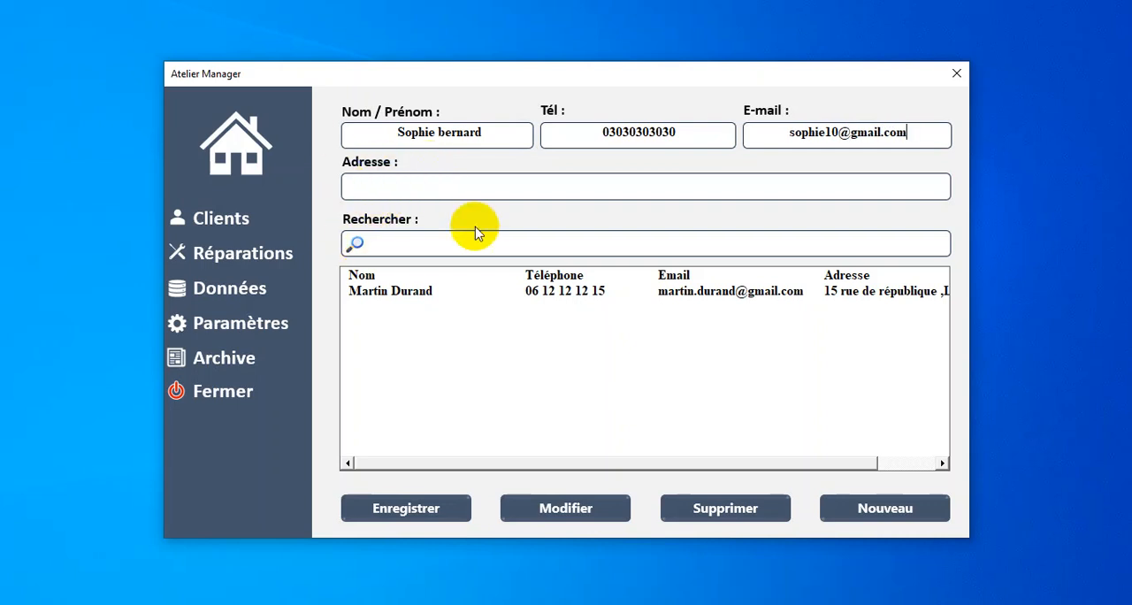
Step: Enter the new client's postal address and save the client record
left_click(507, 191)
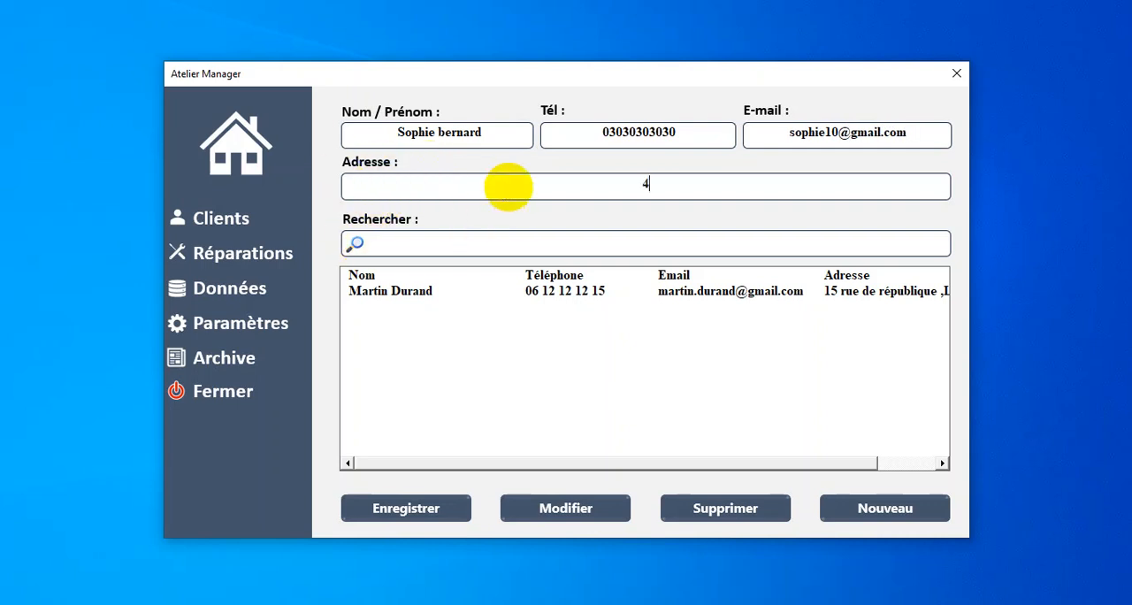
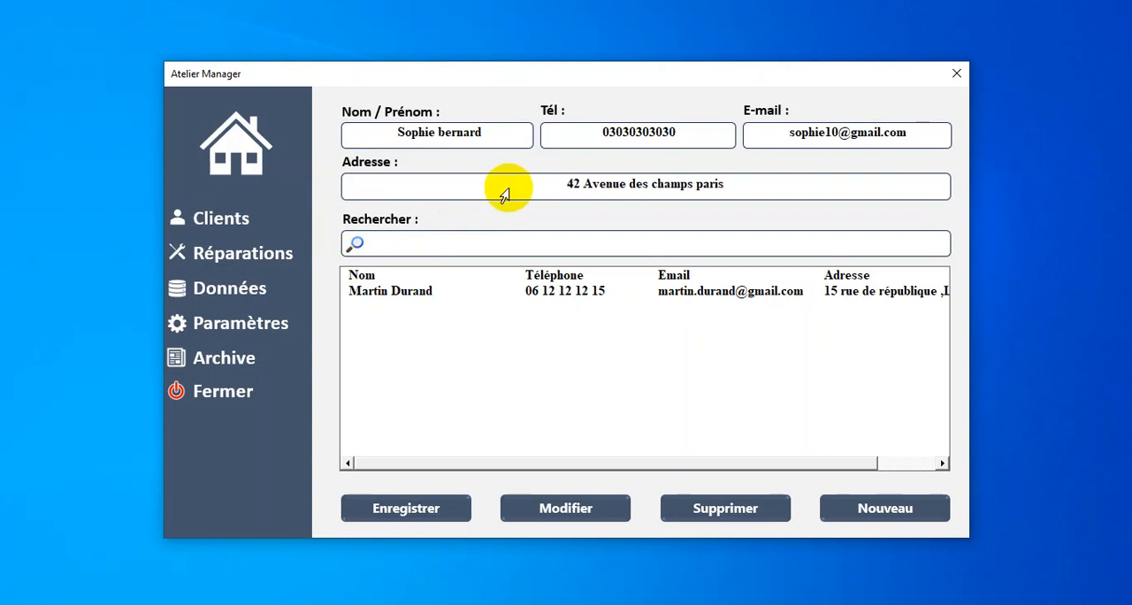
left_click(387, 513)
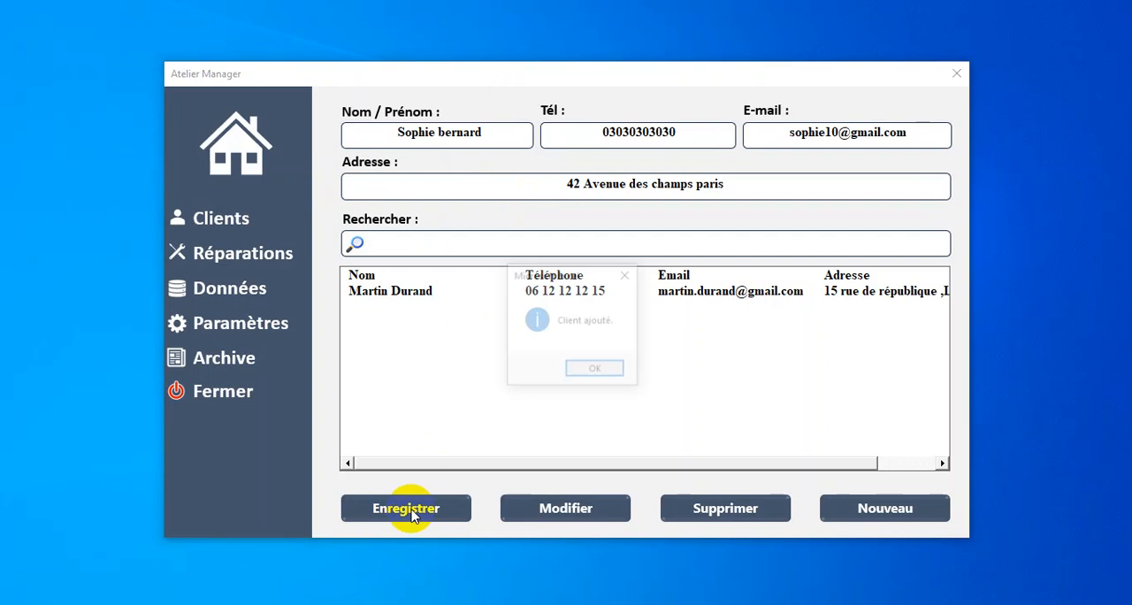
left_click(596, 371)
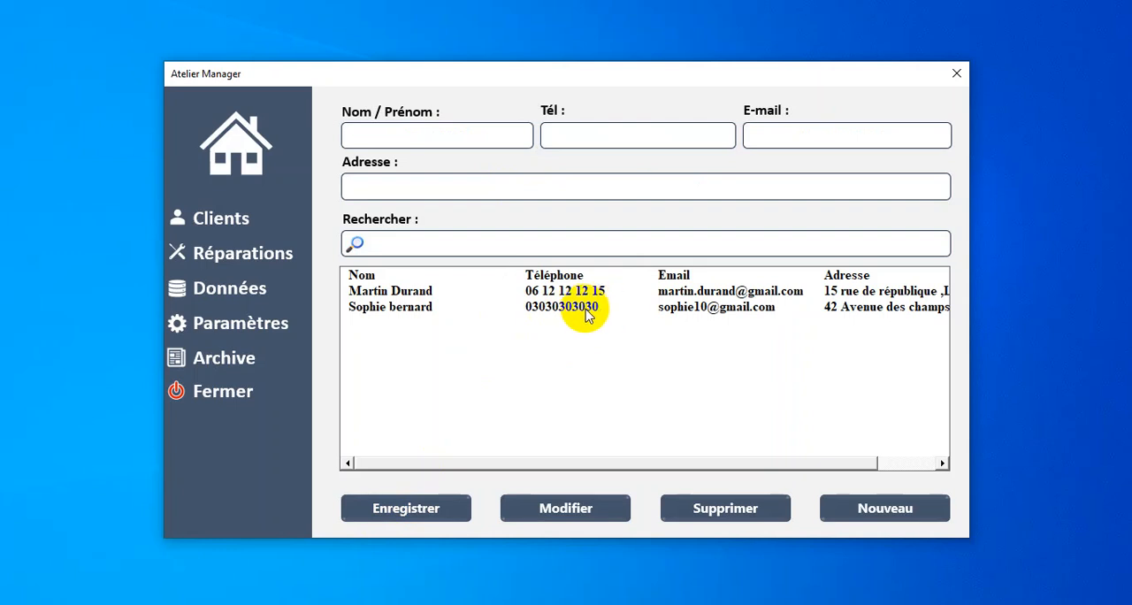
Step: Search the client list for "s" and clear the search to restore the full list
left_click(670, 245)
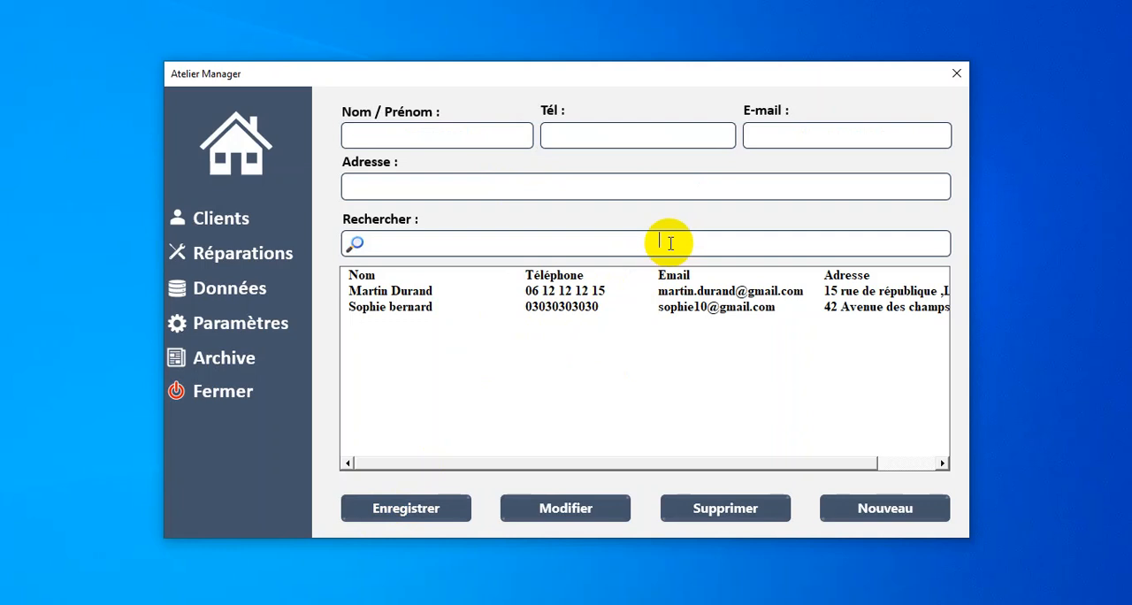
type("s")
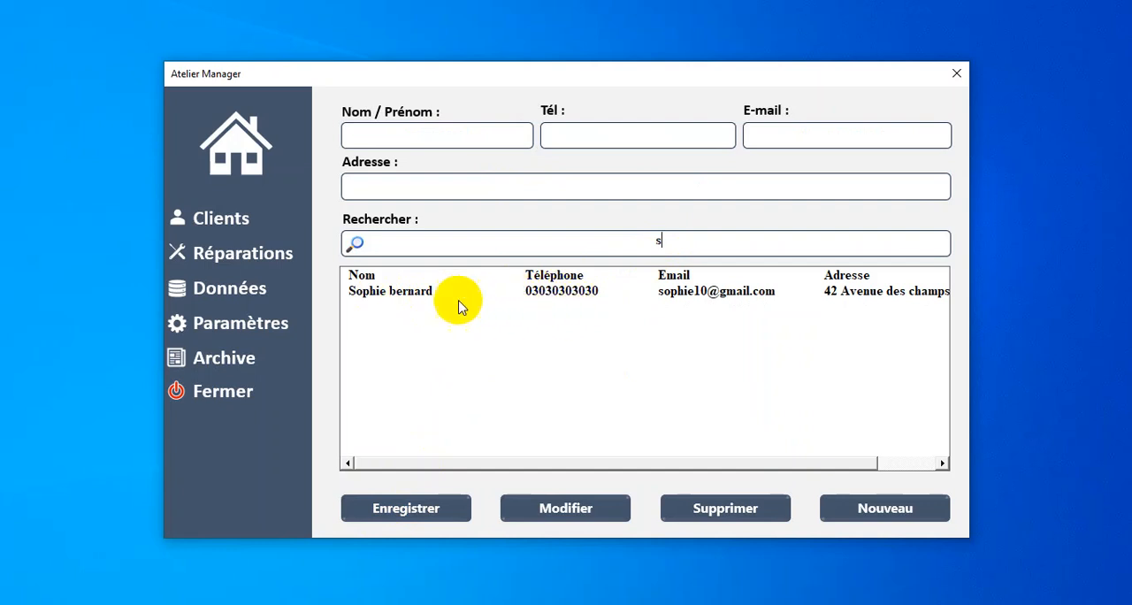
key("BackSpace")
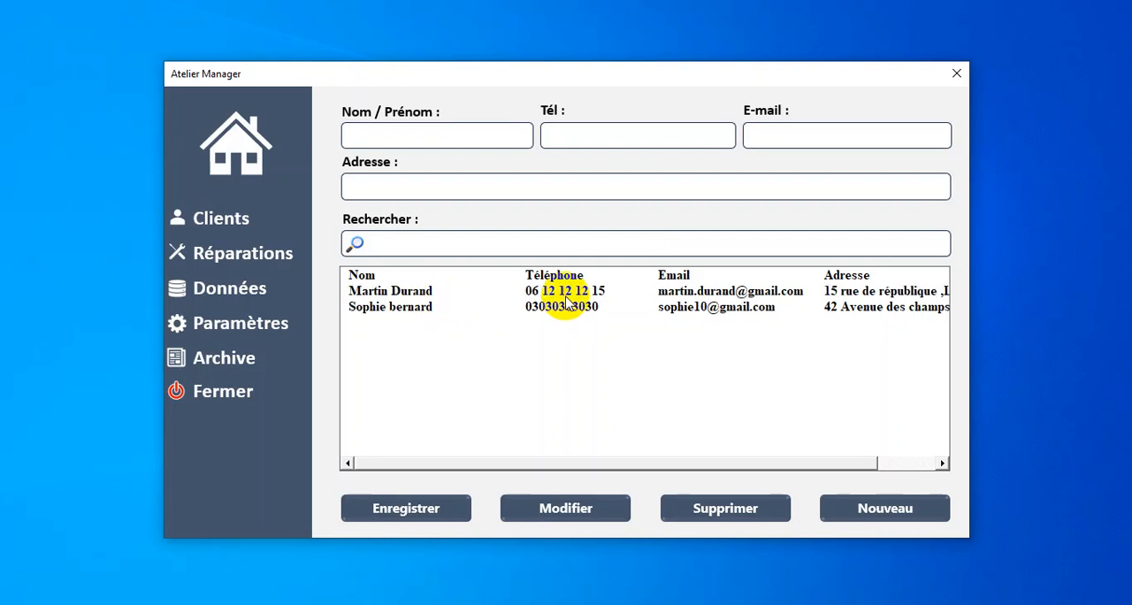
Step: Search the client list for the phone digits "15" and "30", clearing the search after each one
type("15")
key("BackSpace")
key("BackSpace")
type("30")
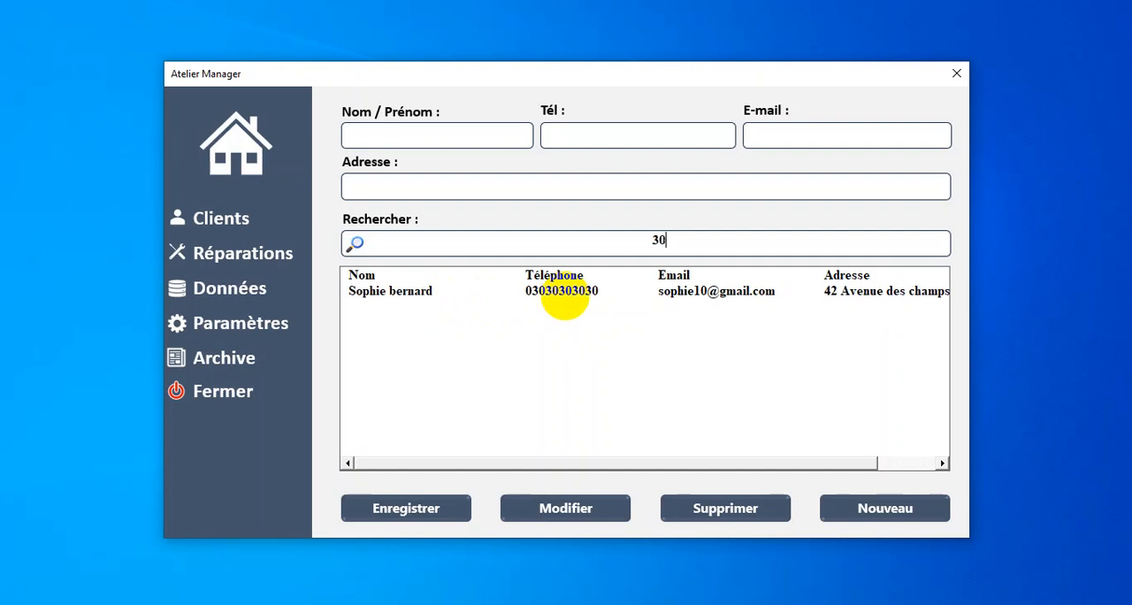
key("BackSpace")
key("BackSpace")
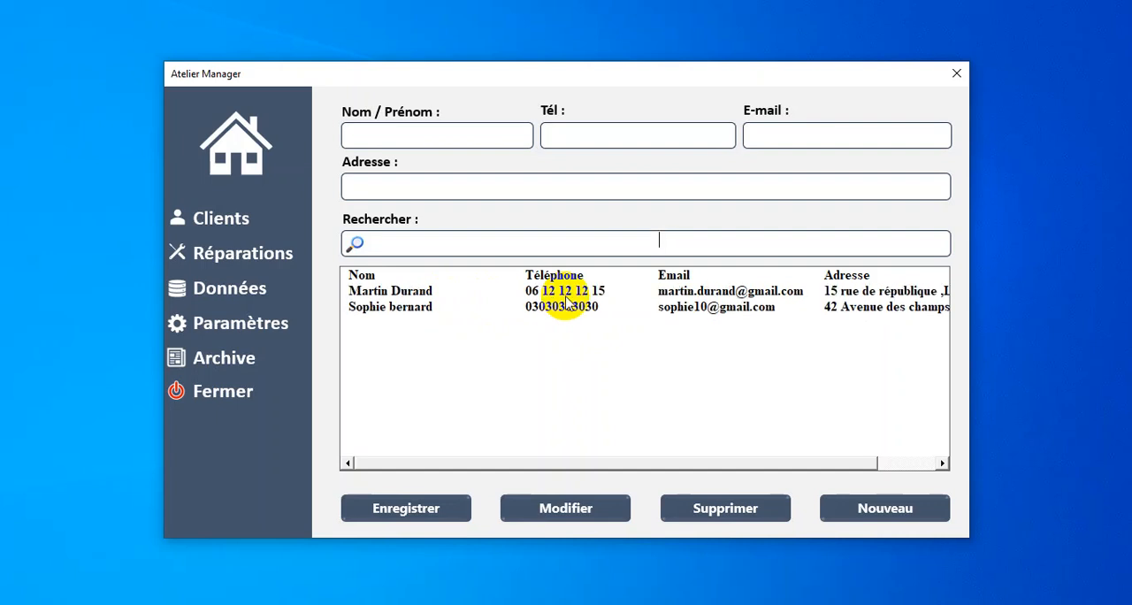
Step: Go to the repairs section and choose the second client for a new repair record
left_click(240, 254)
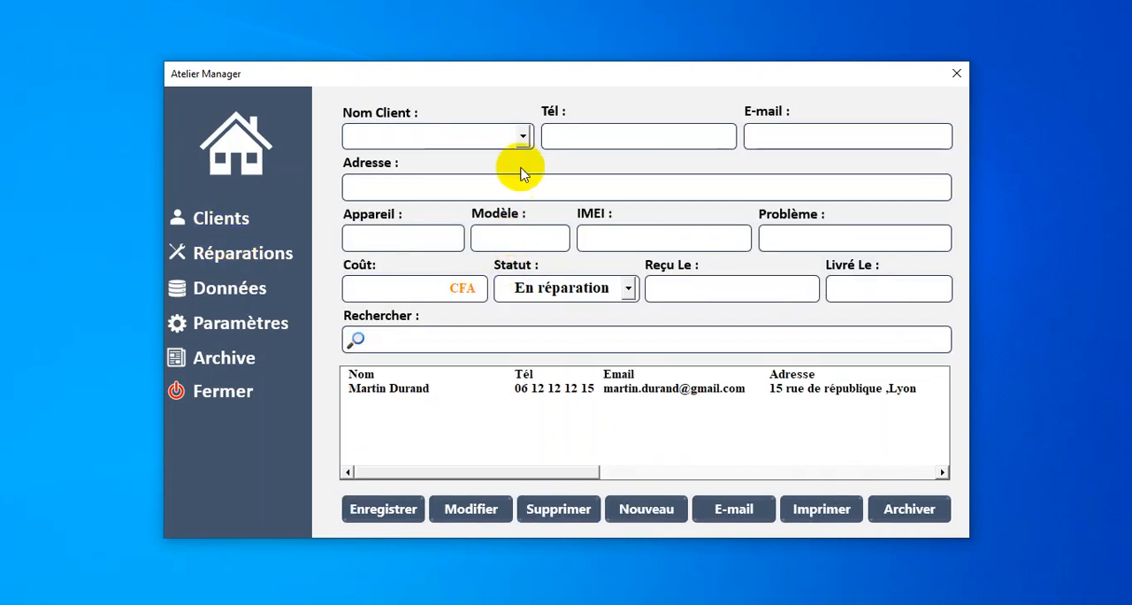
left_click(520, 135)
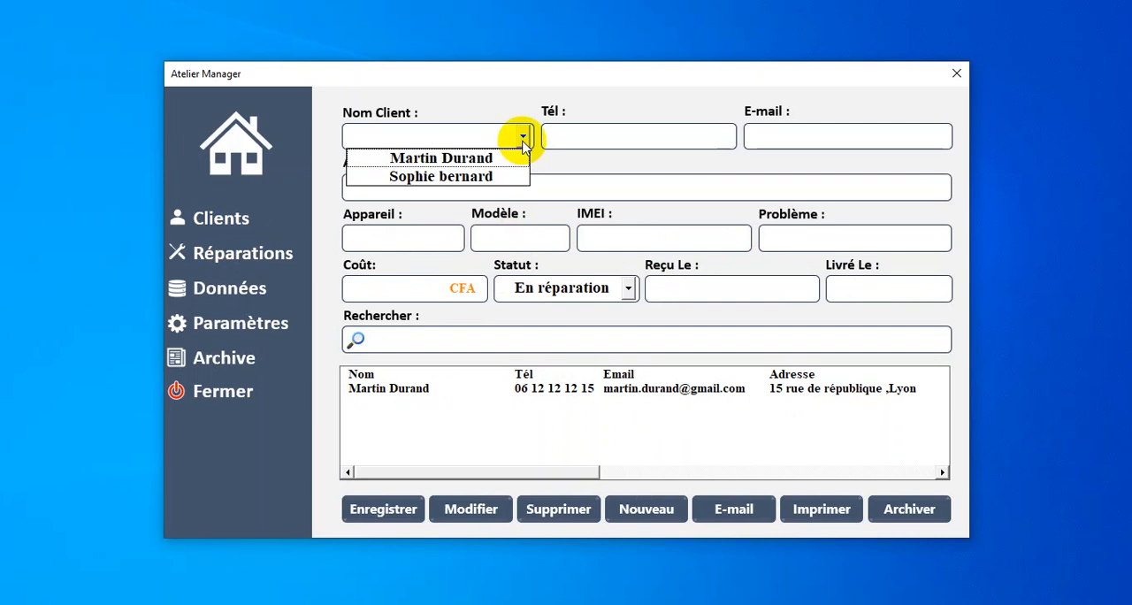
left_click(495, 177)
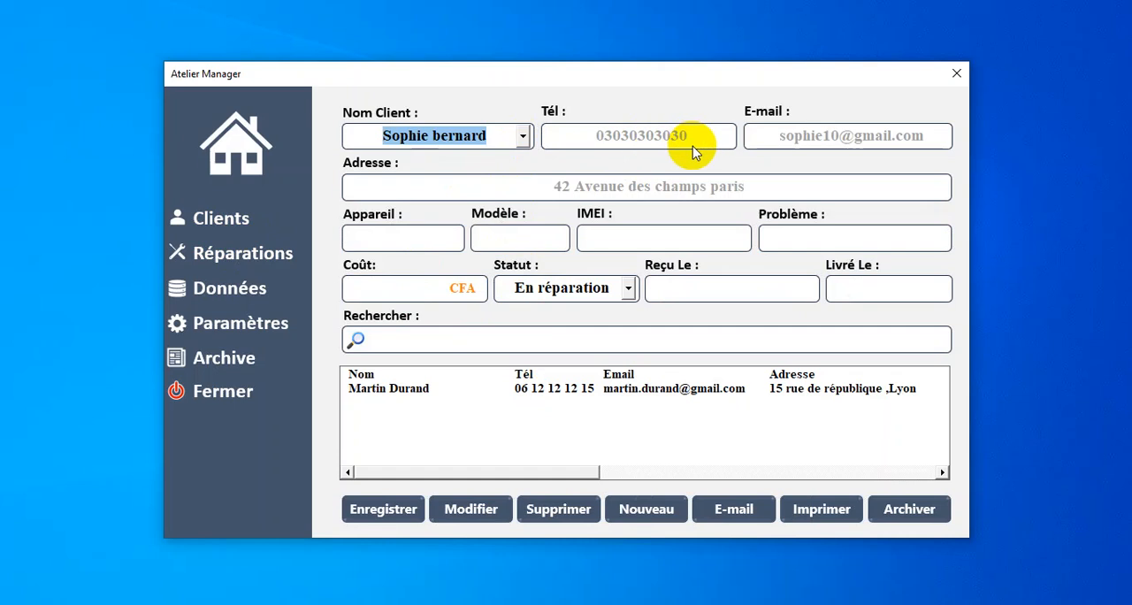
Step: Set the repair's device to "Tablette" and its model to "ipad air 4"
left_click(414, 242)
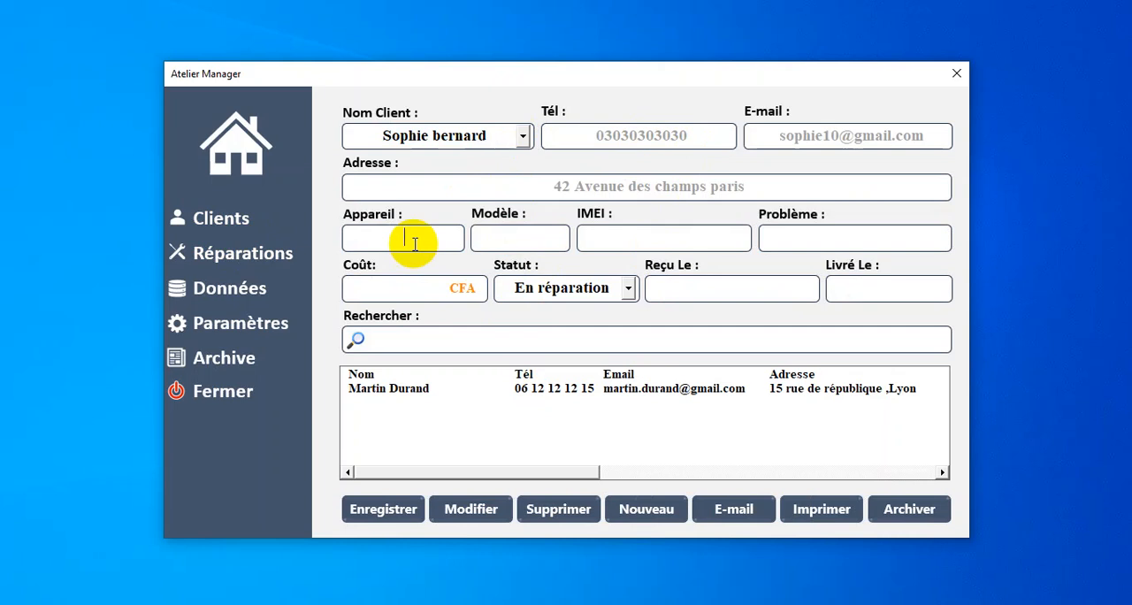
type("T")
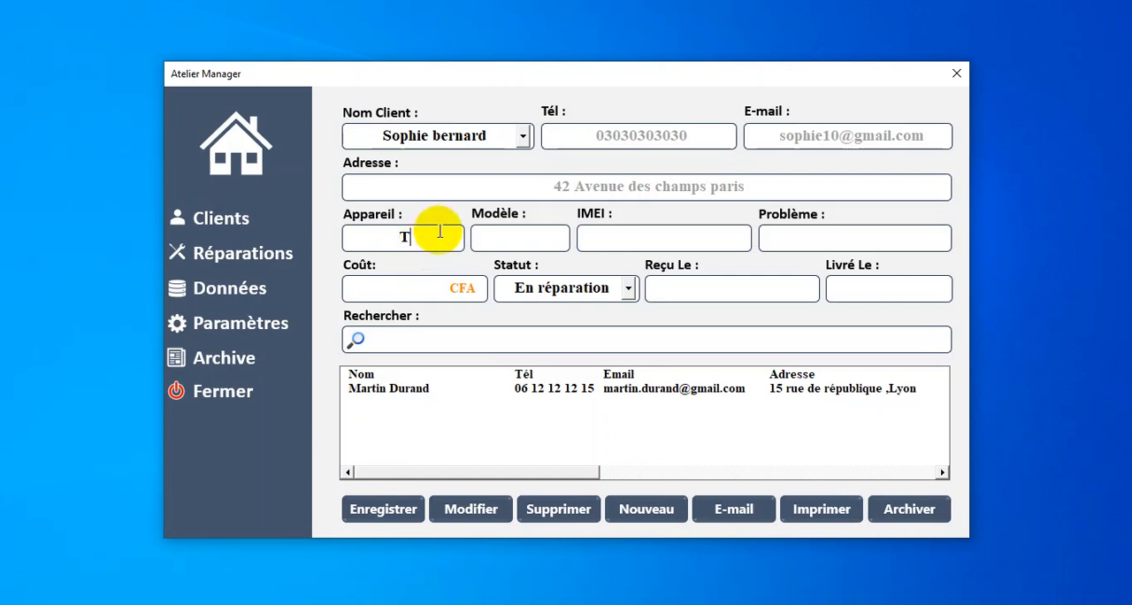
type("ablette")
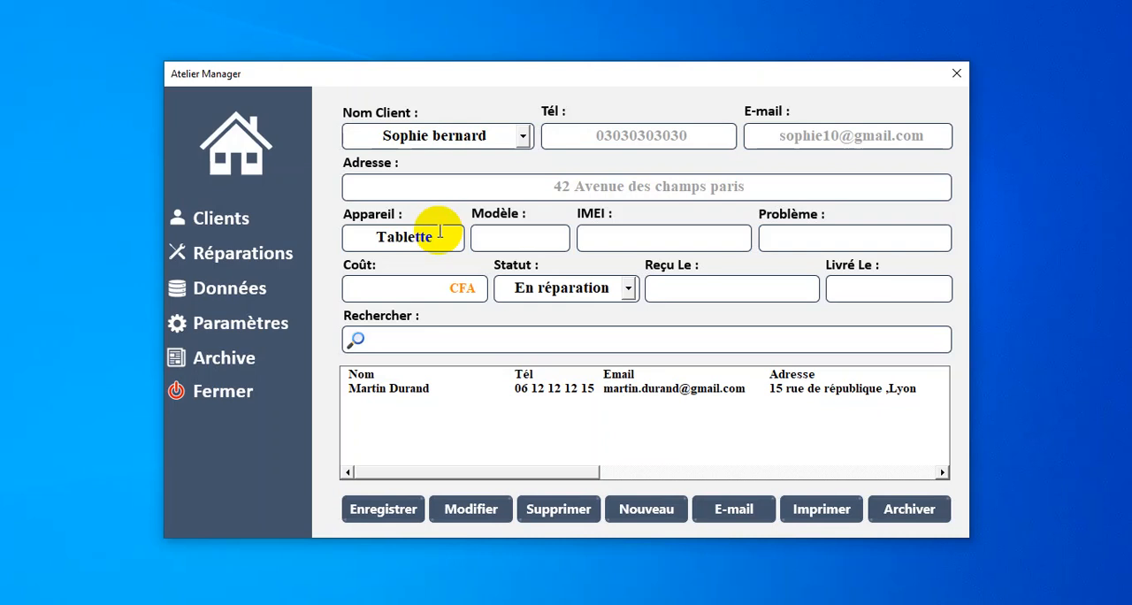
key("Tab")
type("ipad air 4")
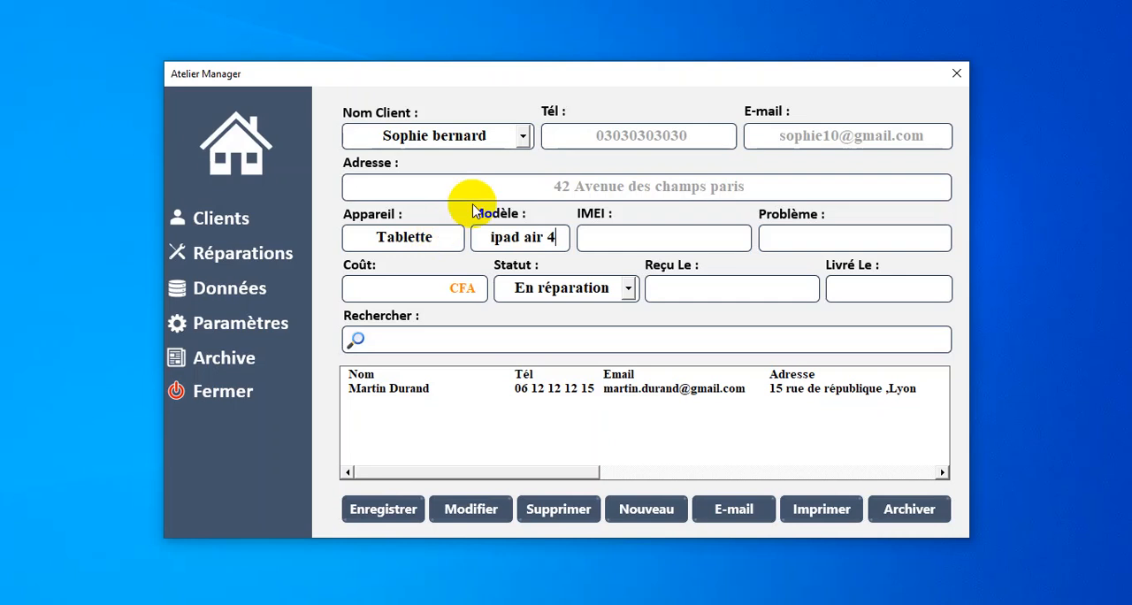
Step: Enter the tablet's IMEI number in the repair record
left_click(651, 239)
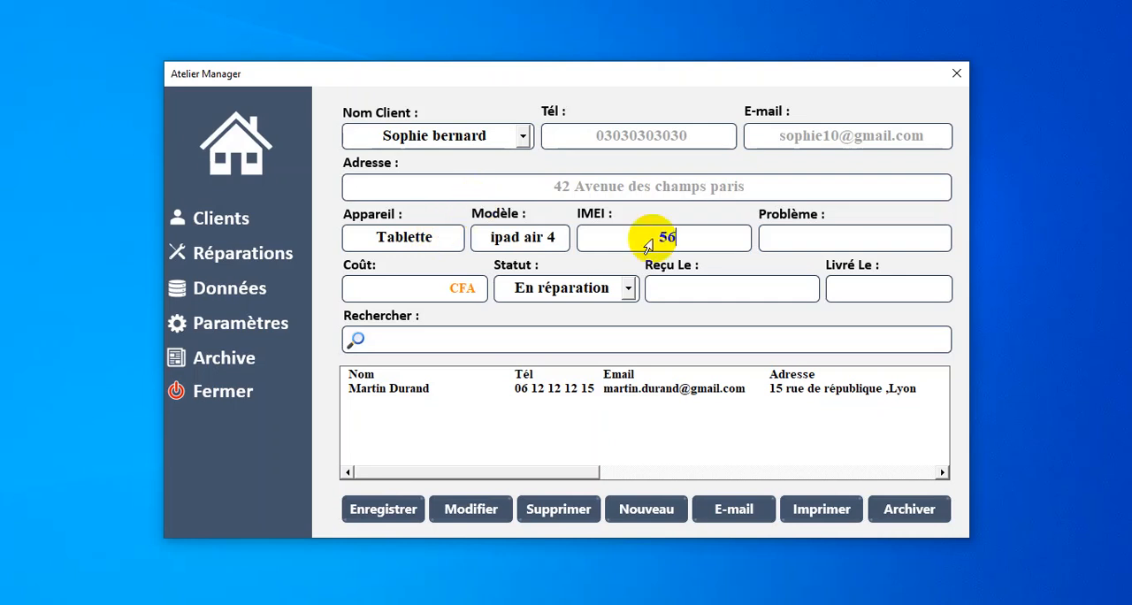
type("56 3232656596")
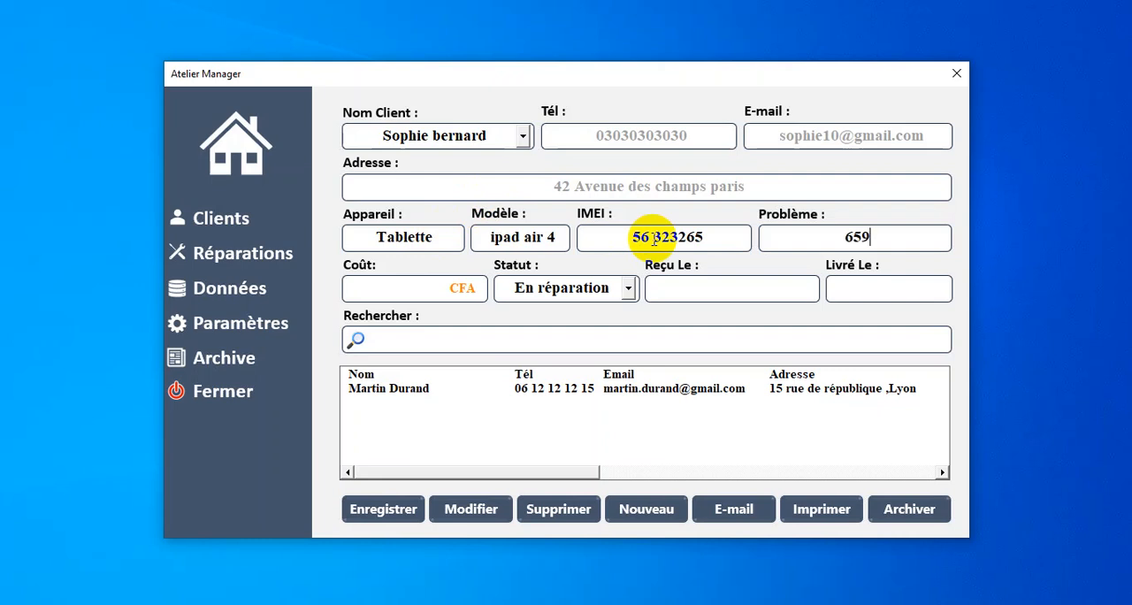
key("BackSpace")
key("BackSpace")
type("32658")
type("<4")
key("BackSpace")
key("BackSpace")
type("52")
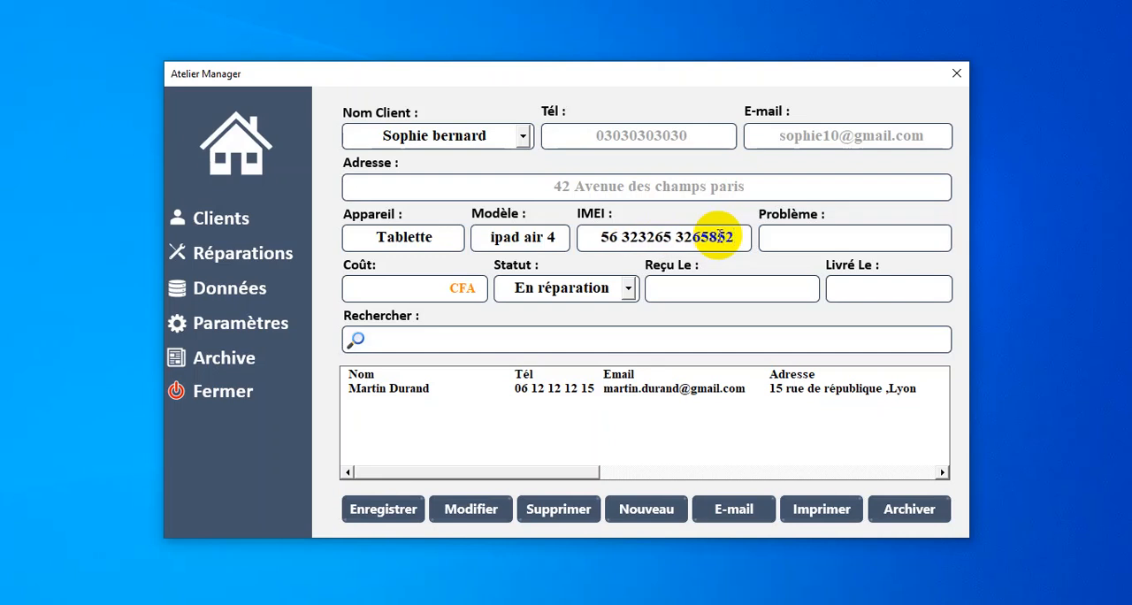
Step: Describe the tablet's problem as "ne s'allume pas"
left_click(787, 241)
type("n")
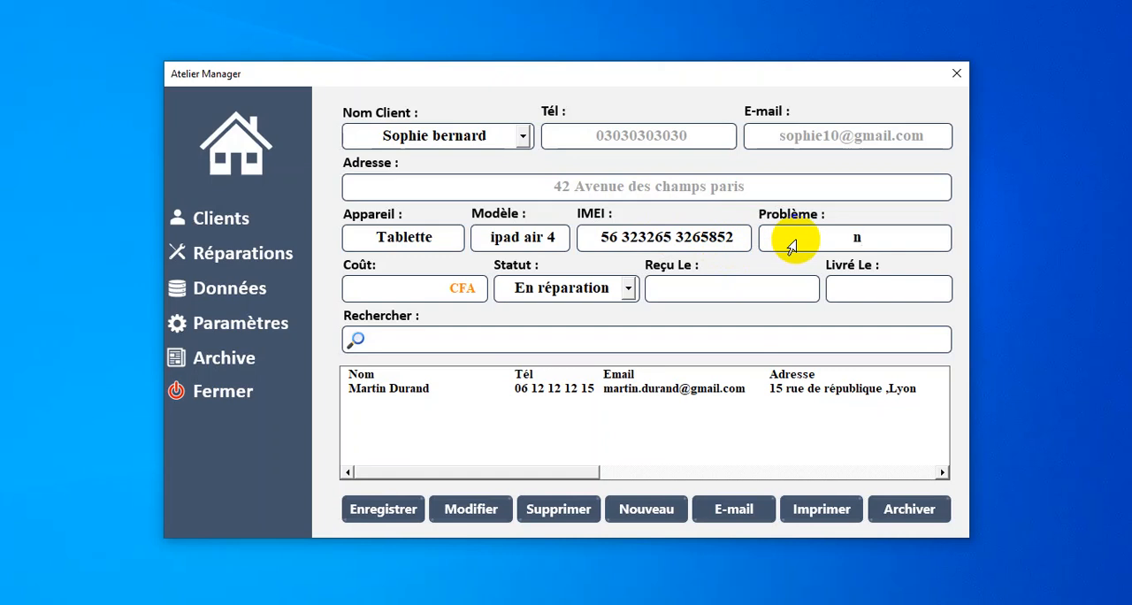
type("e s'allume pas")
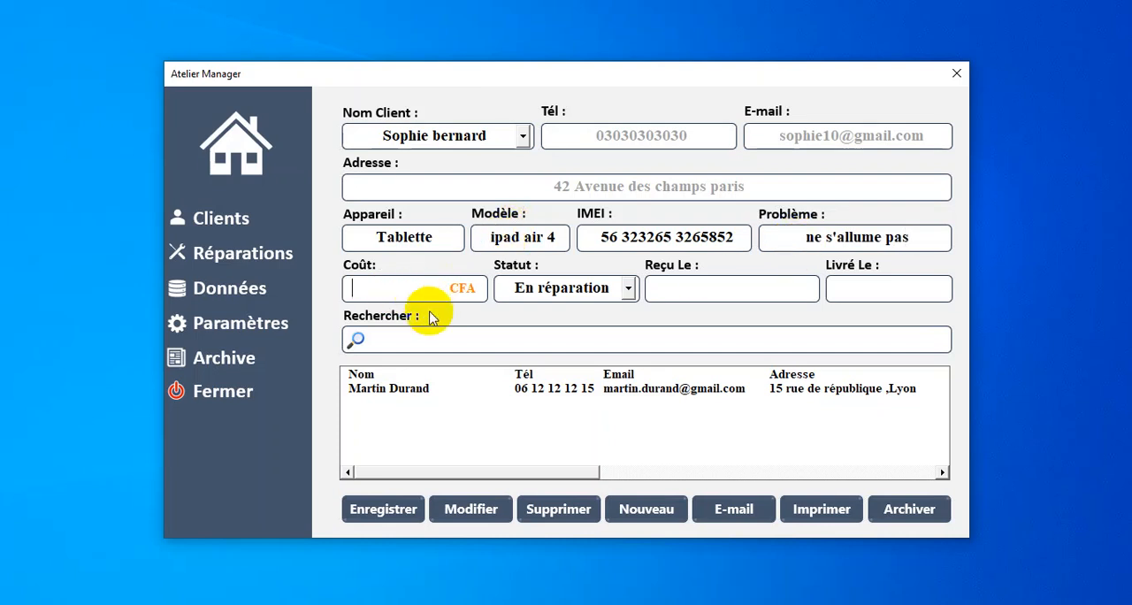
Step: Keep the repair status at "En réparation" and save the new repair record
left_click(629, 289)
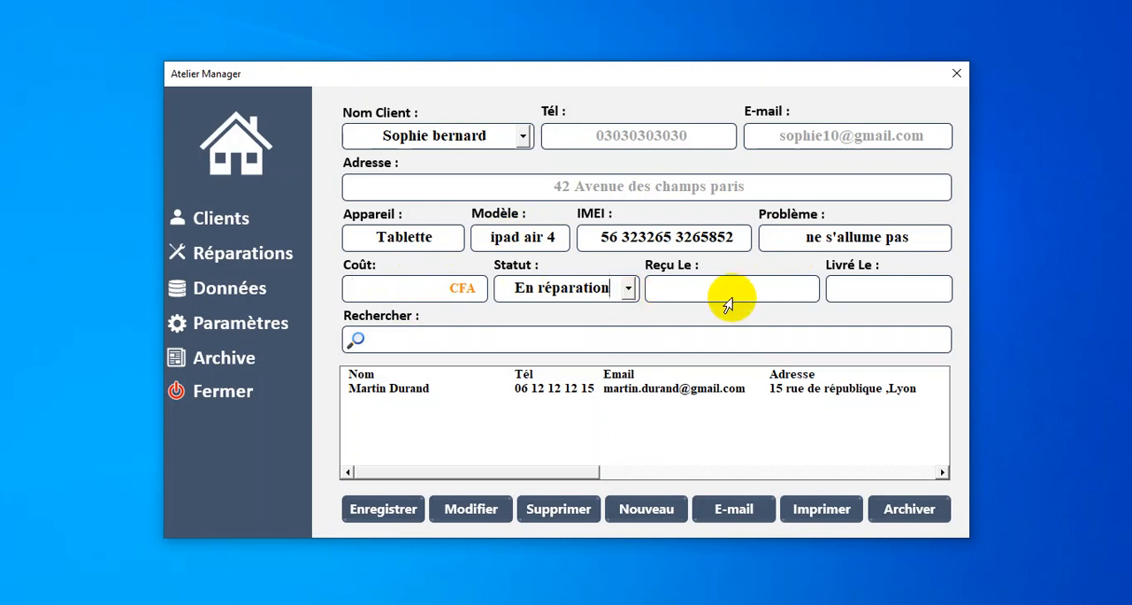
left_click(407, 511)
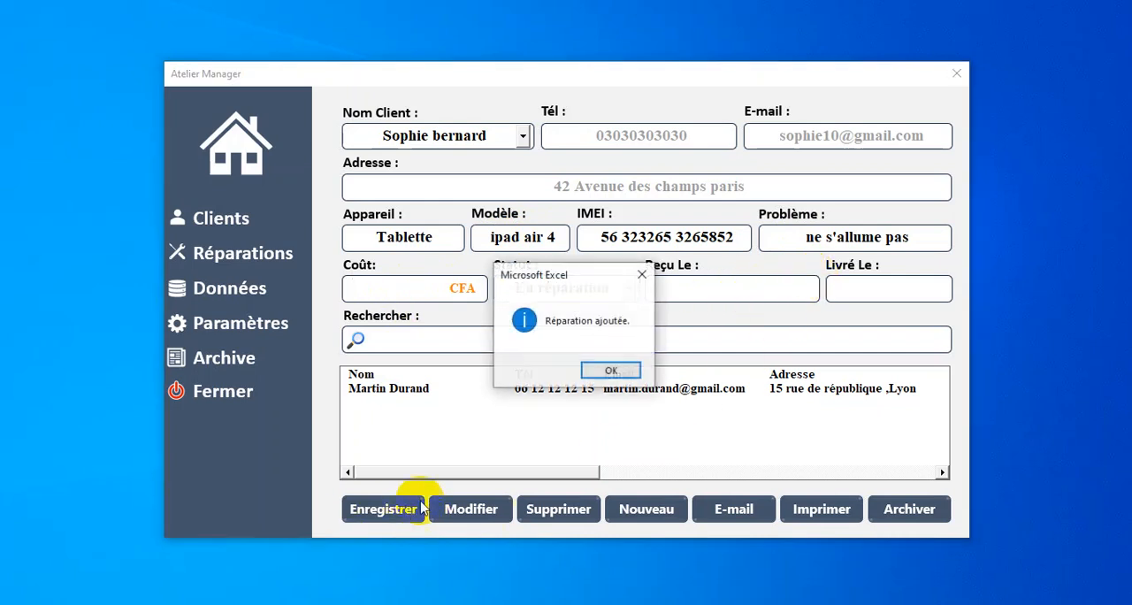
left_click(622, 369)
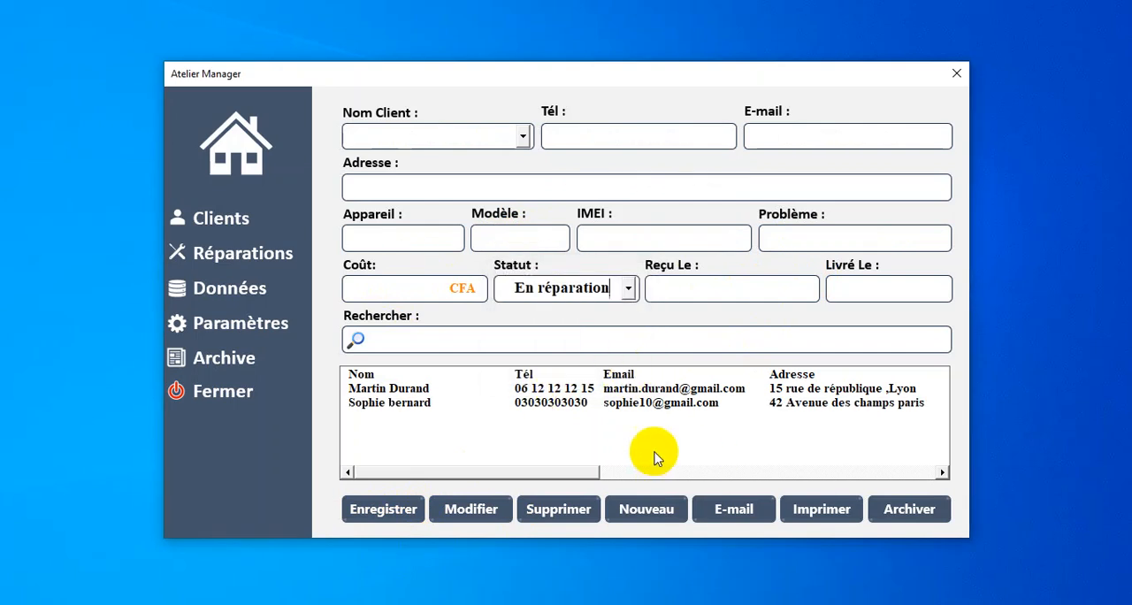
Step: Select the tablet repair in the repair list and print its receipt
left_click_drag(546, 473, 468, 498)
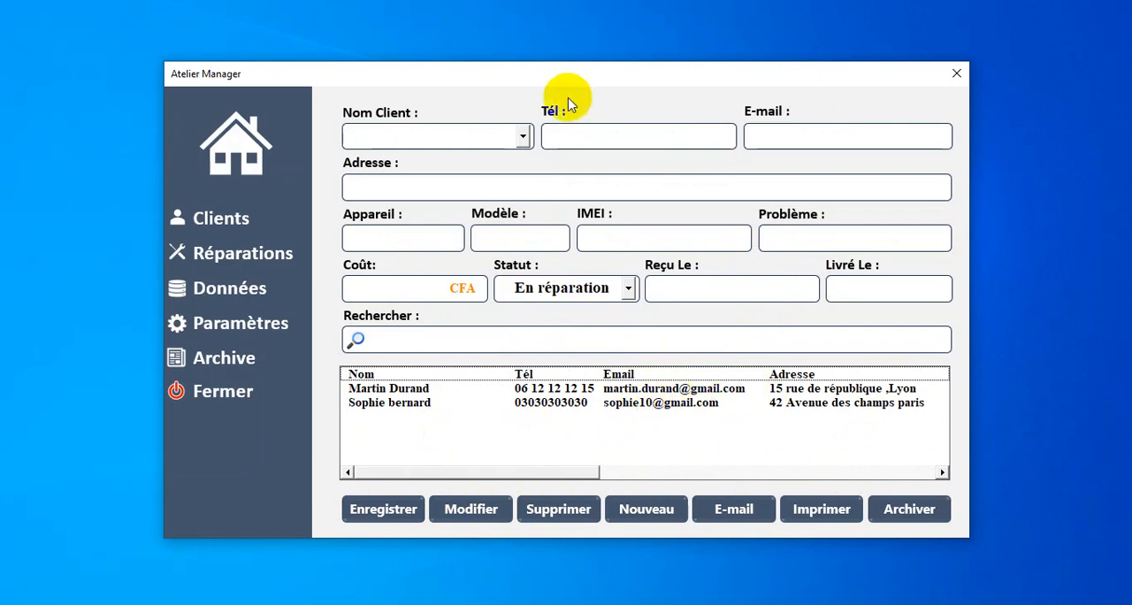
left_click(571, 405)
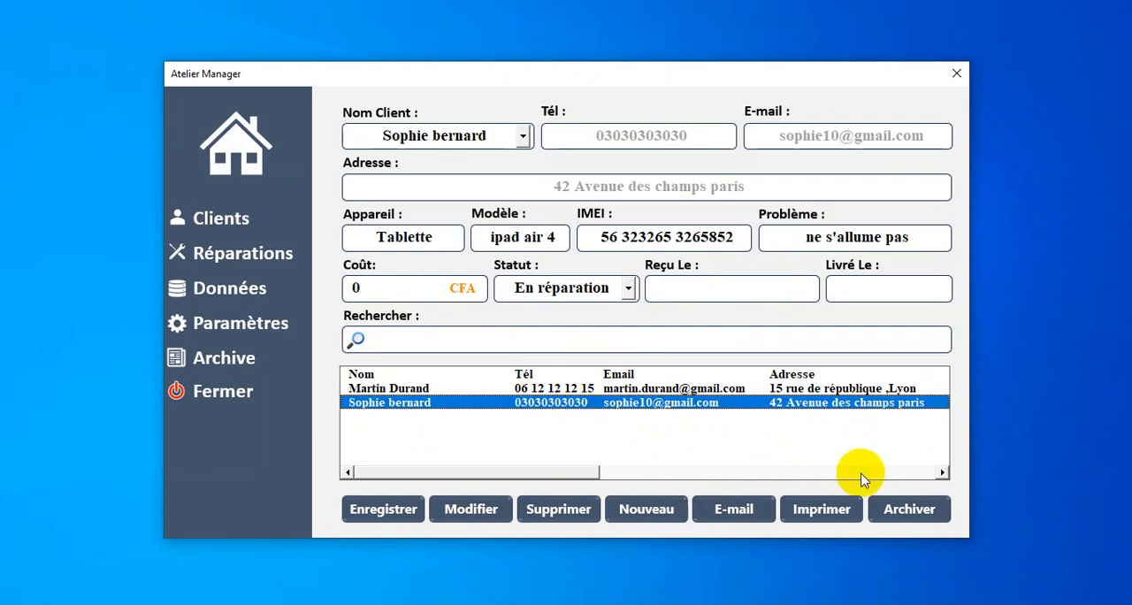
left_click(821, 513)
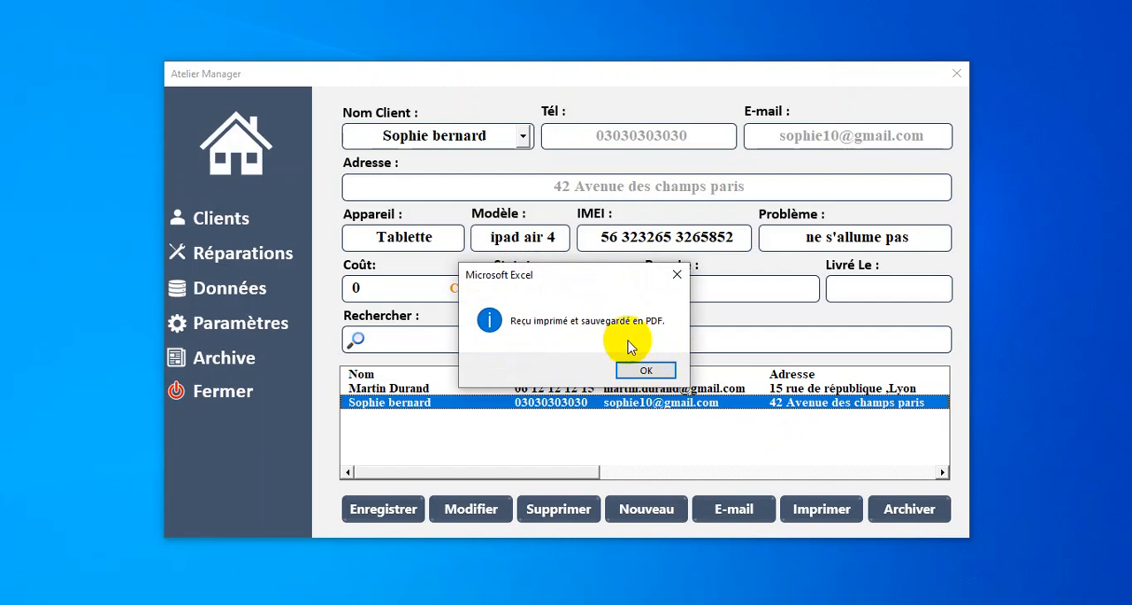
left_click(648, 368)
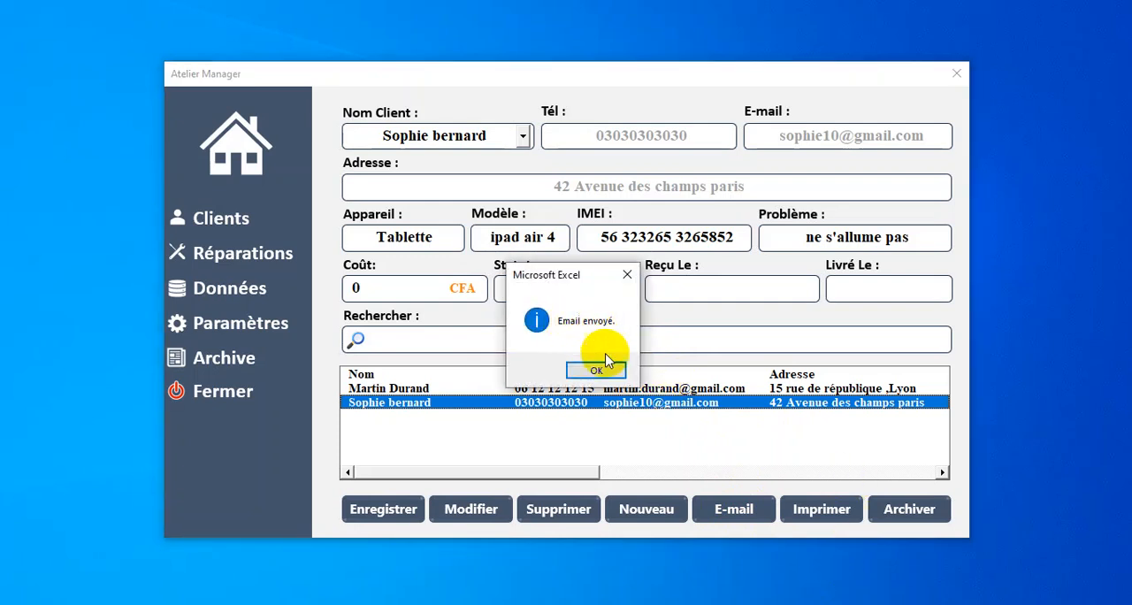
Step: Send the client the e-mail for the selected tablet repair and return to the home page
left_click(599, 372)
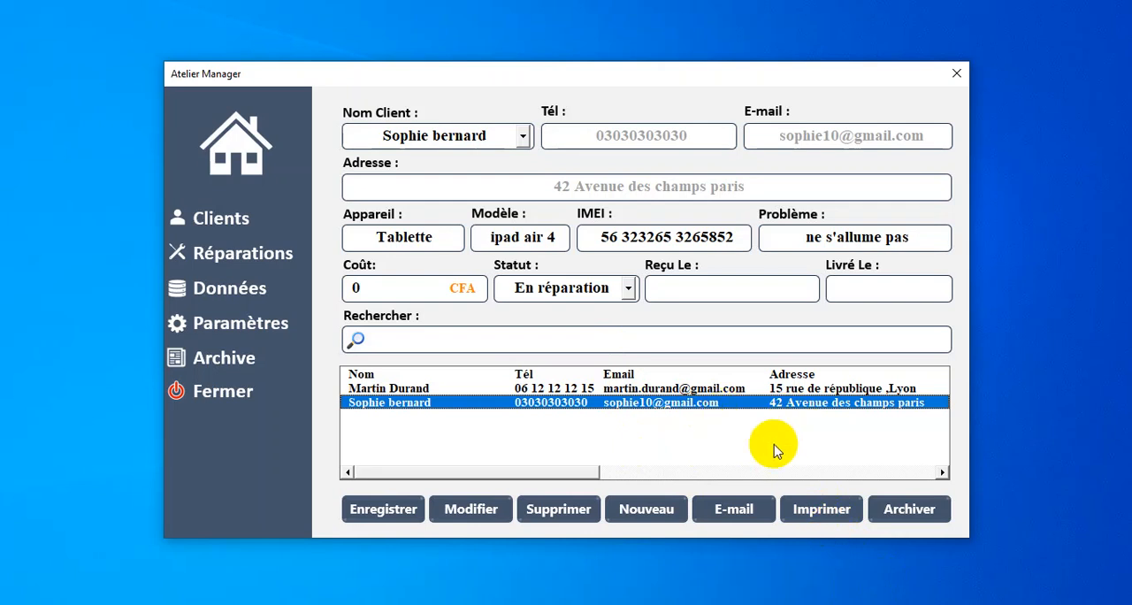
left_click_drag(545, 477, 523, 457)
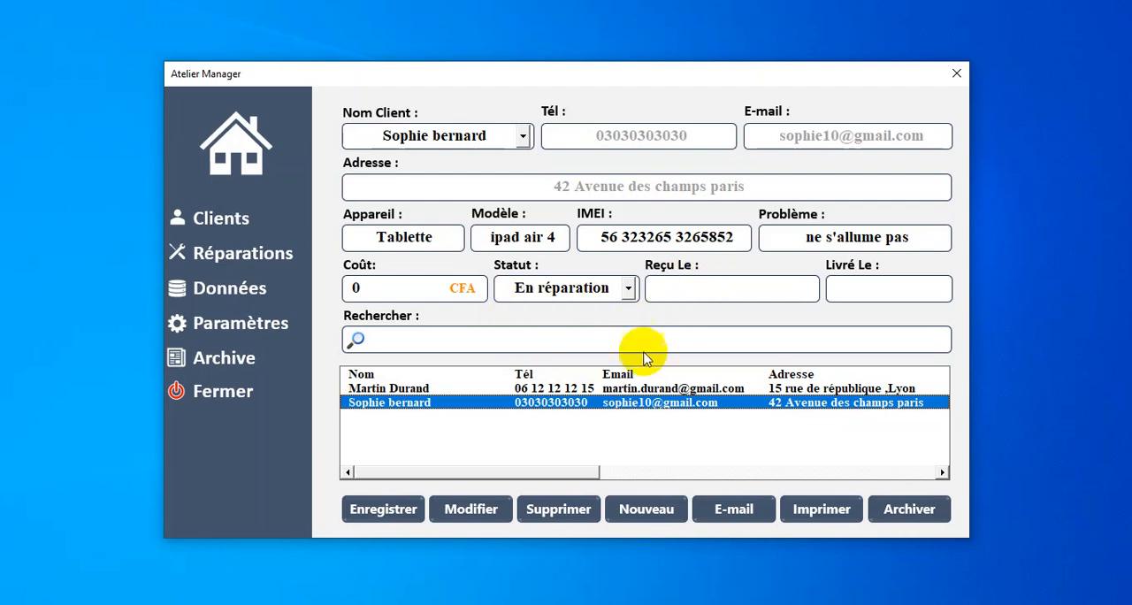
left_click(246, 177)
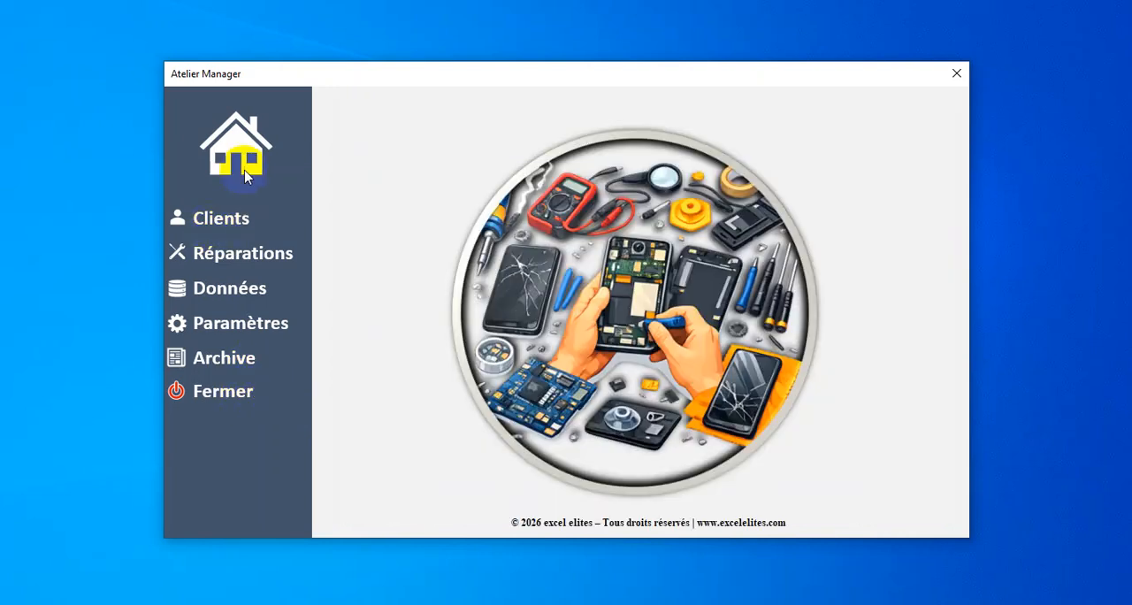